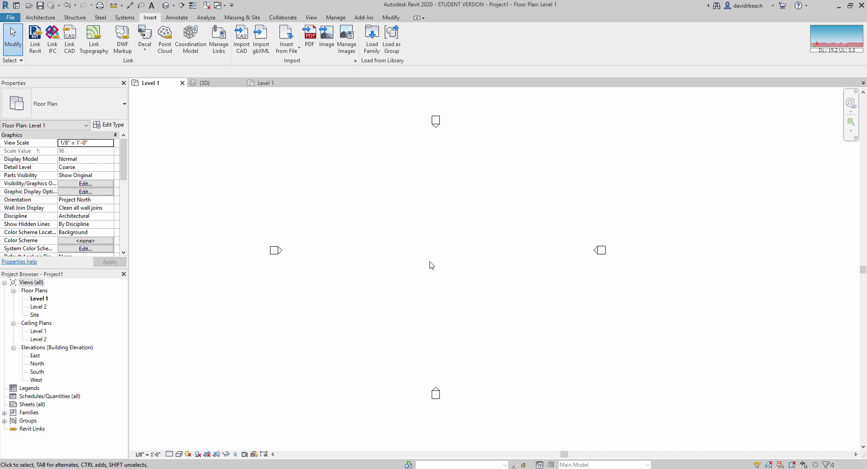
- Pan around the Level 1 plan and briefly select the west elevation marker
middle_click_drag(432, 265, 446, 272)
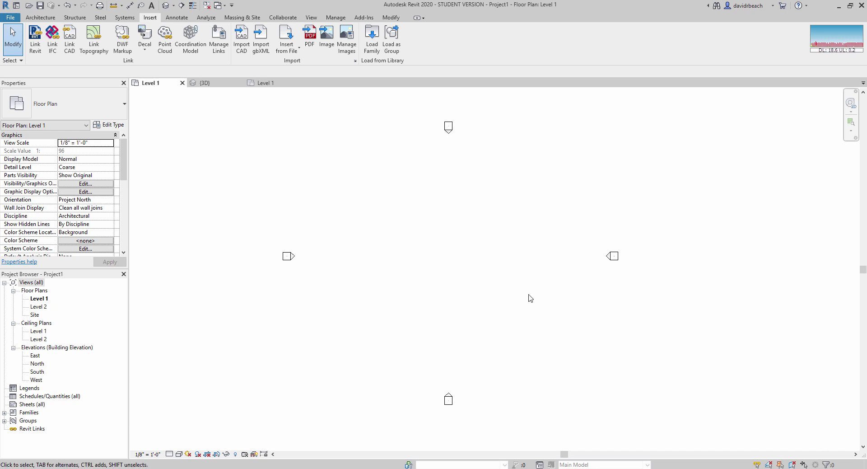
middle_click_drag(402, 287, 416, 289)
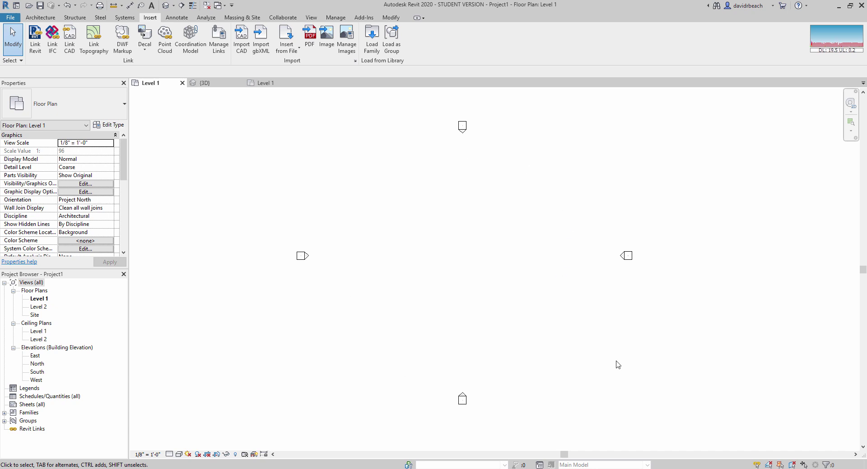
middle_click_drag(467, 319, 479, 319)
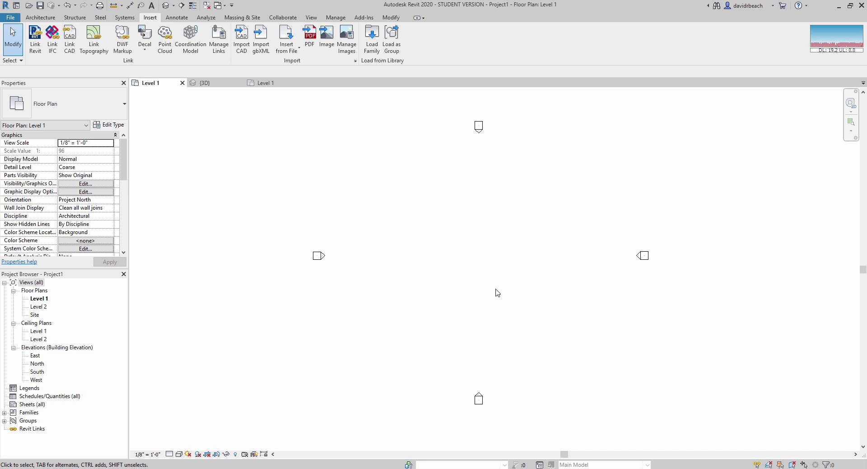
middle_click_drag(488, 271, 469, 261)
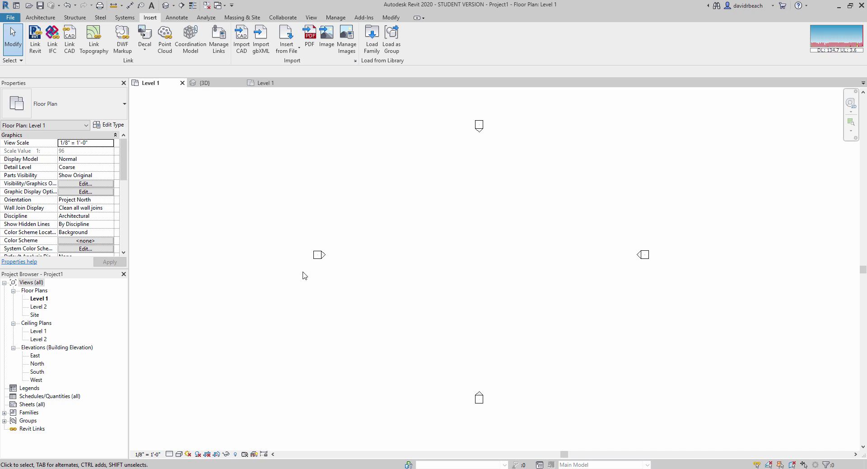
left_click(326, 262)
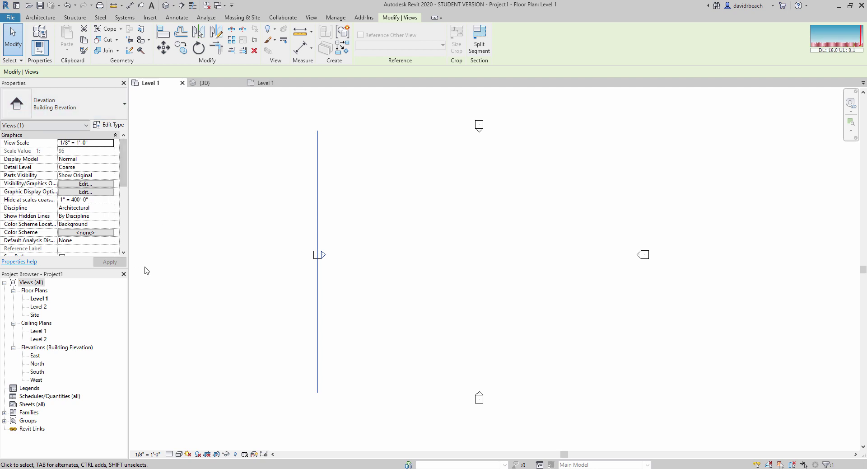
left_click(239, 286)
- Dismiss the save reminder and draw a trial diagonal wall with WA
left_click(41, 18)
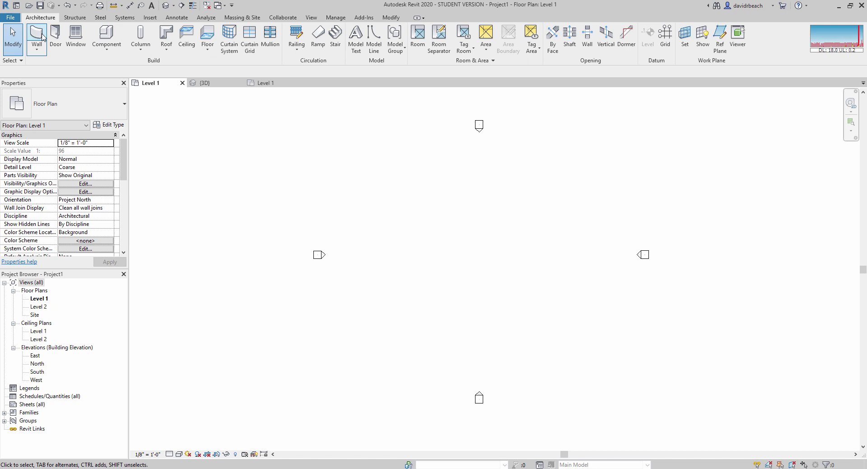
left_click(490, 276)
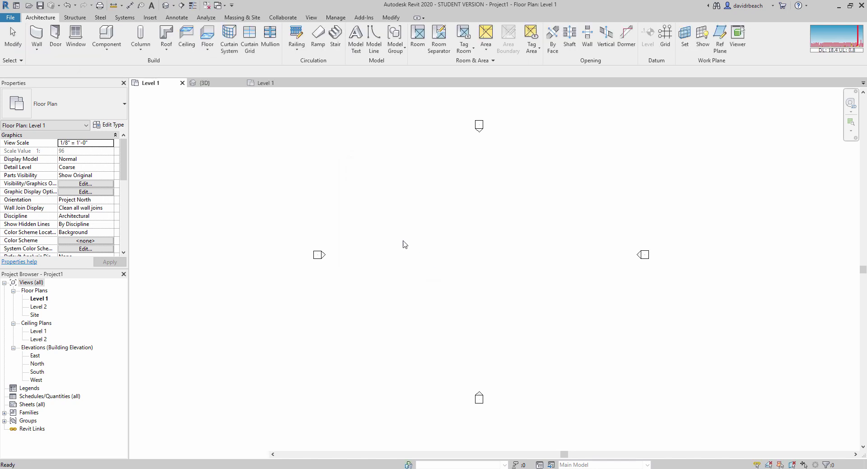
key("w")
key("a")
left_click(394, 233)
left_click(513, 297)
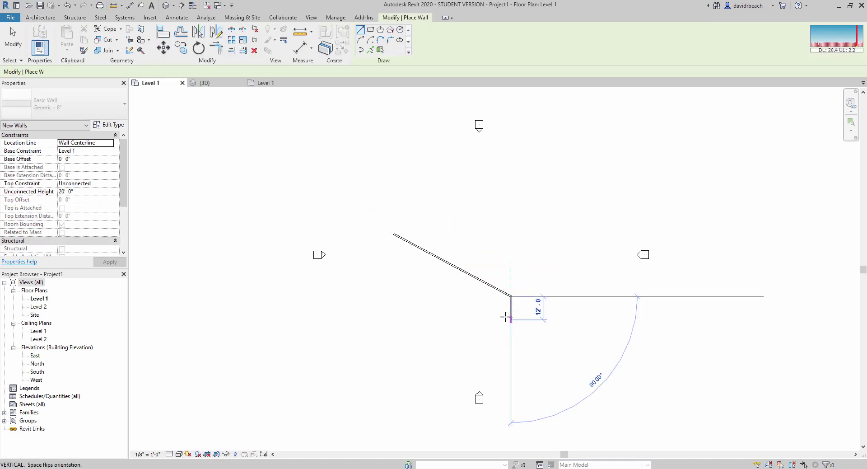
key("Escape")
key("Escape")
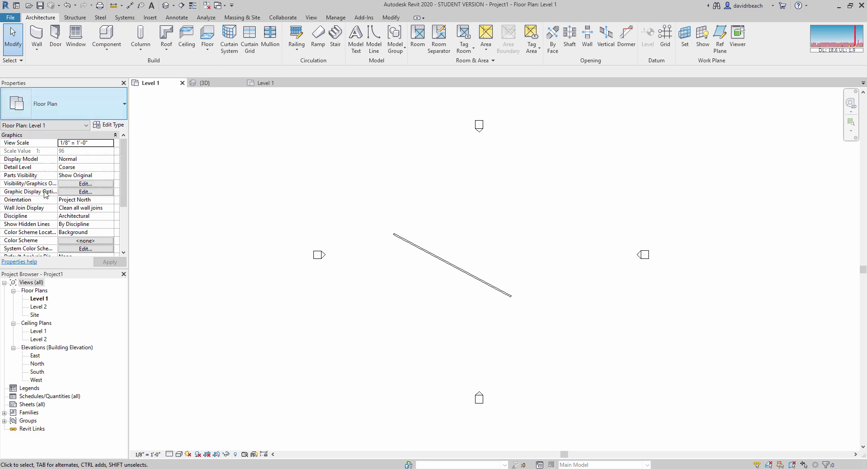
- Select the diagonal wall and delete it
left_click(432, 256)
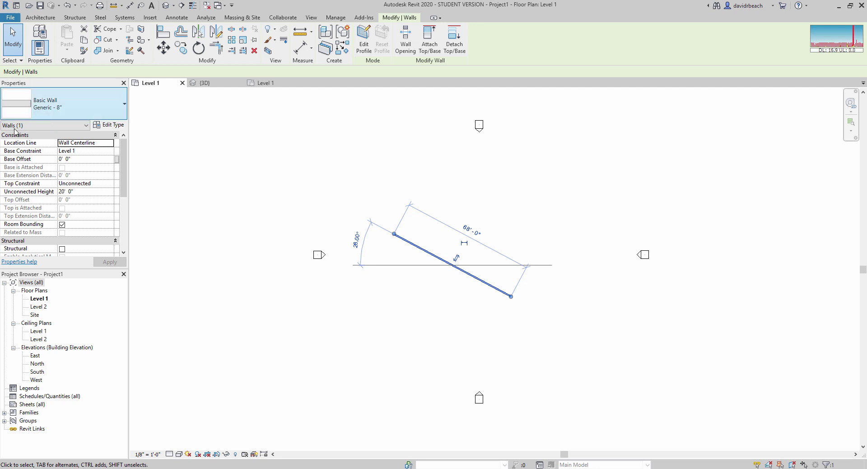
left_click(416, 276)
left_click_drag(374, 208, 538, 326)
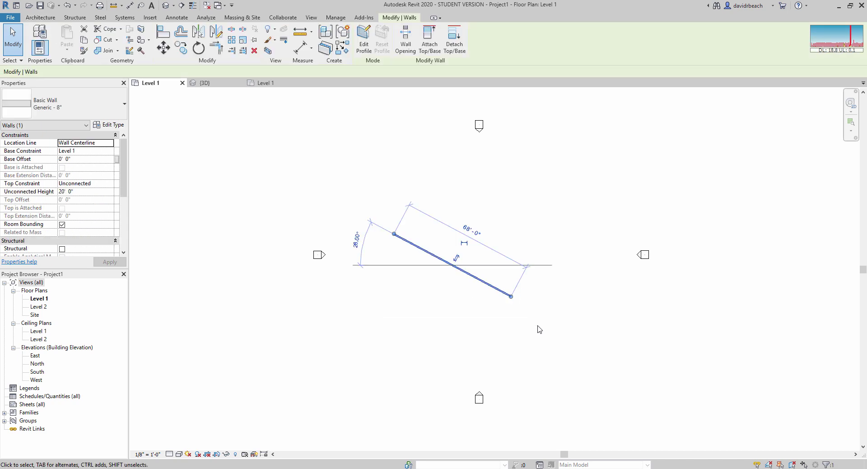
key("Delete")
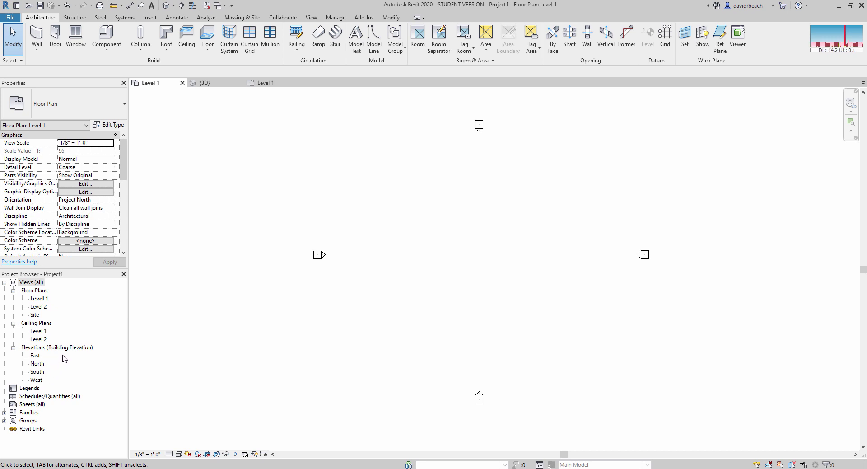
- Open Level 2, Site, then the East, North, South and West elevations
double_click(39, 307)
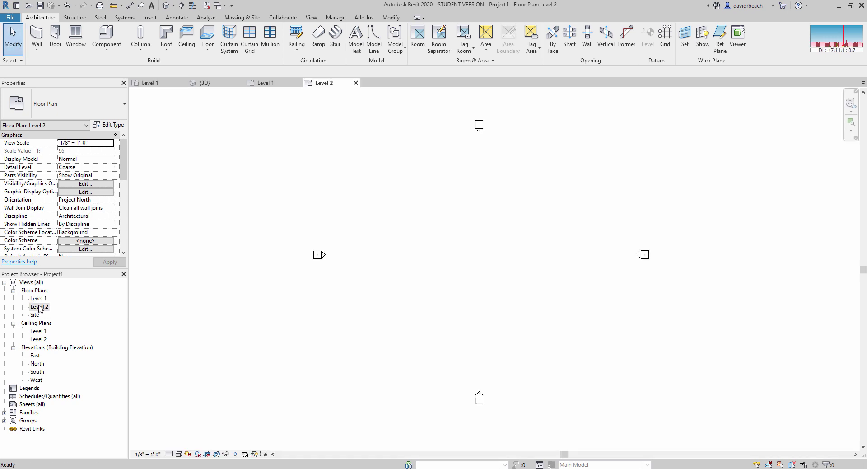
left_click(34, 316)
double_click(34, 316)
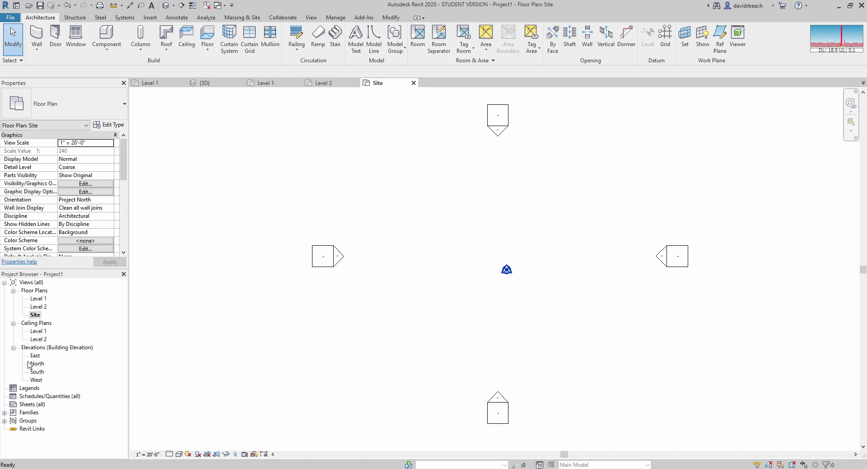
double_click(34, 356)
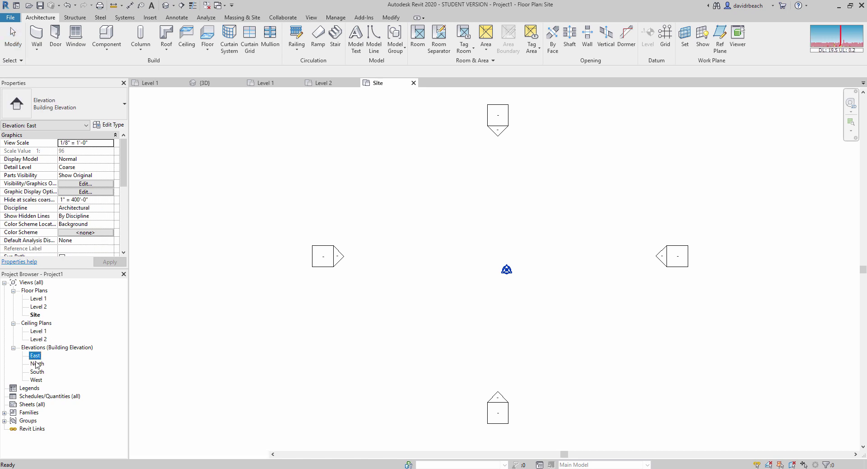
double_click(37, 364)
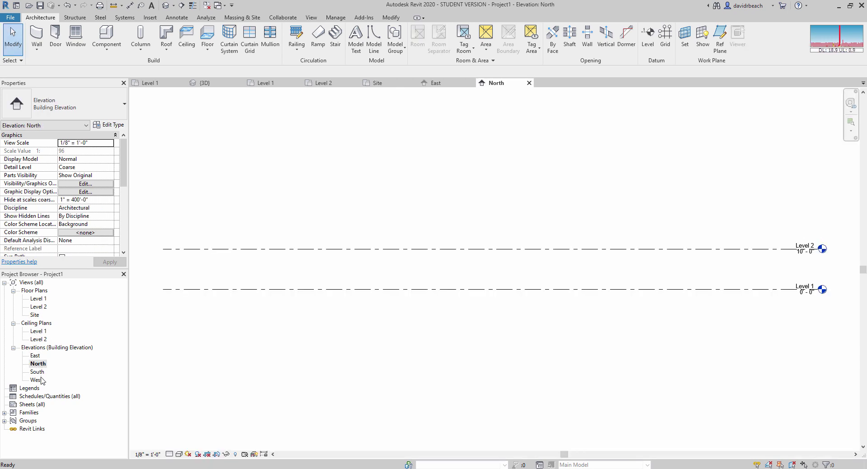
double_click(37, 372)
double_click(37, 380)
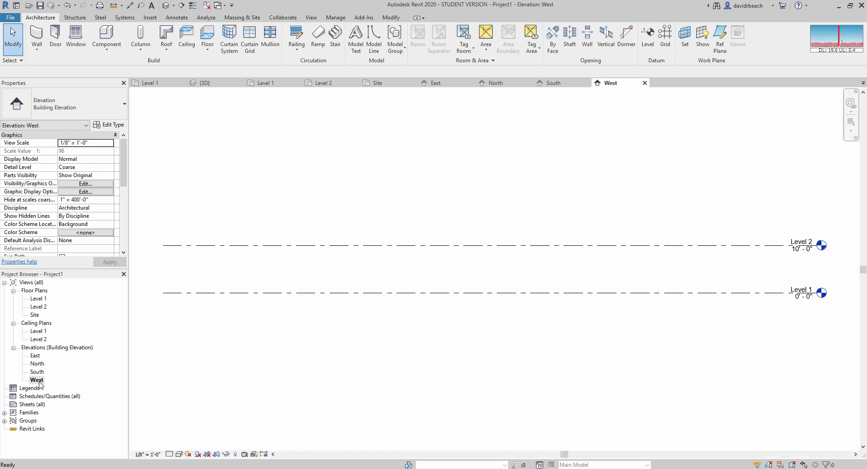
- Open the Default 3D View, then reopen Level 1 and pan and zoom it
left_click(167, 7)
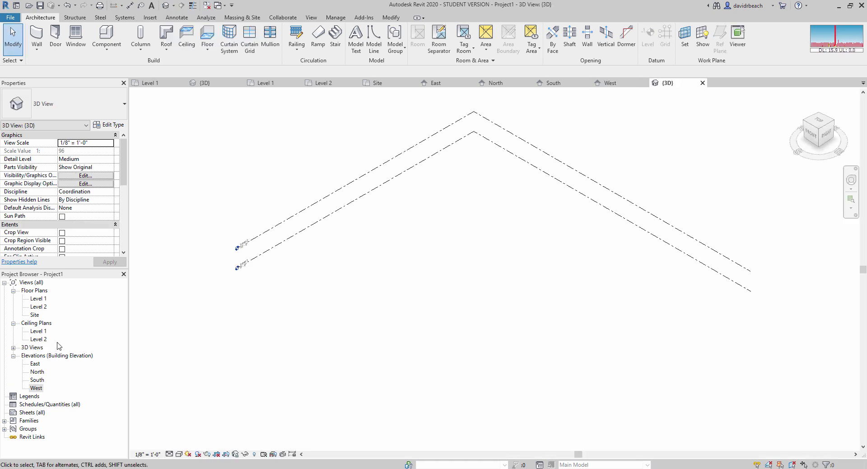
left_click(13, 348)
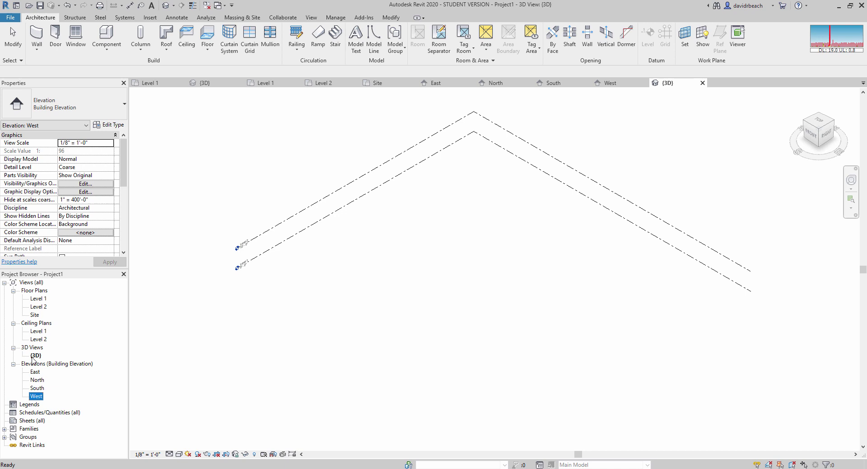
double_click(39, 299)
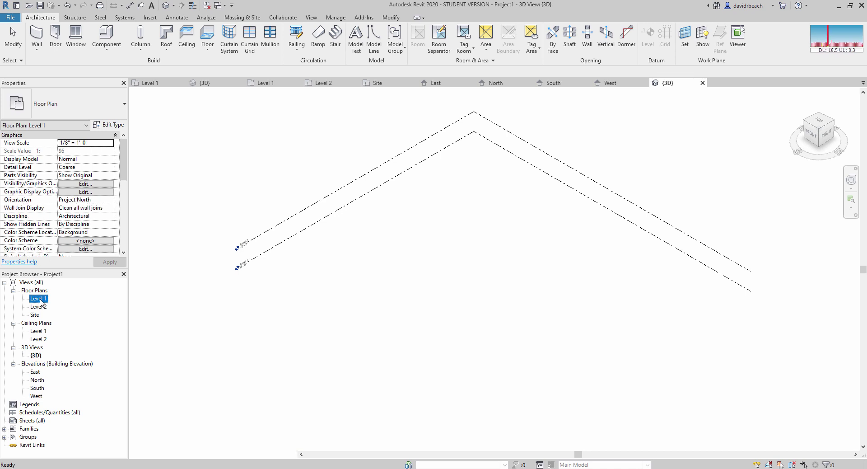
middle_click_drag(530, 321, 509, 333)
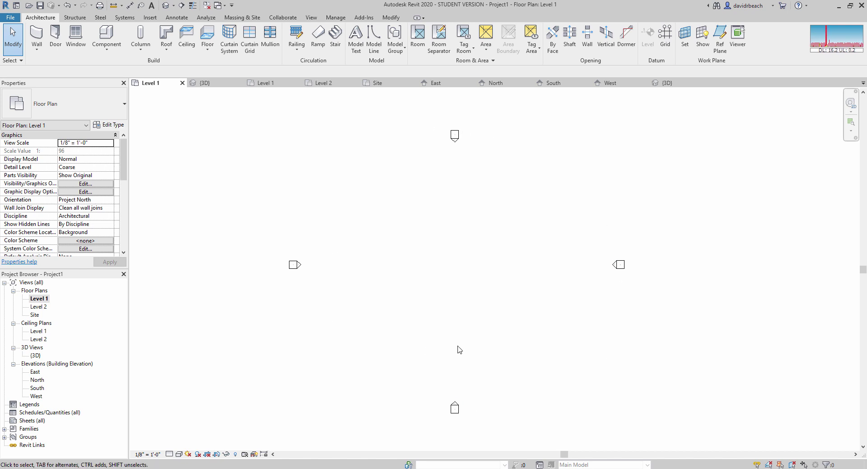
middle_click_drag(517, 300, 478, 292)
scroll(451, 288, "down", 1)
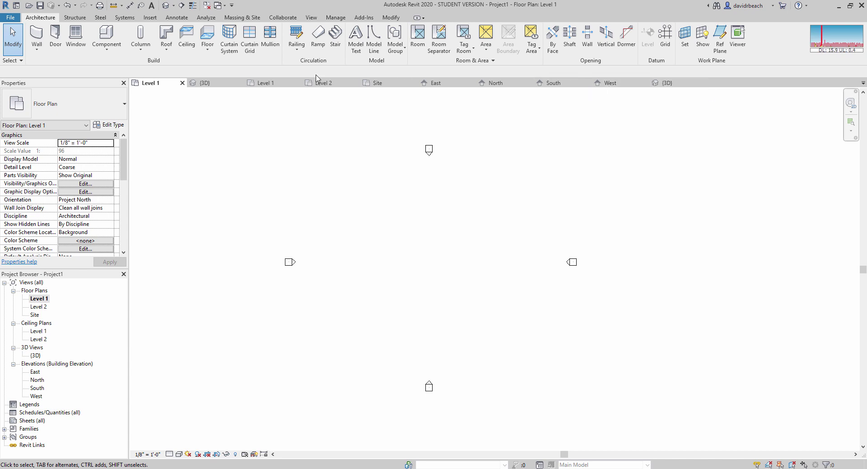
- Cycle through the view tabs, float the East elevation window, then close it
left_click(661, 83)
left_click(630, 85)
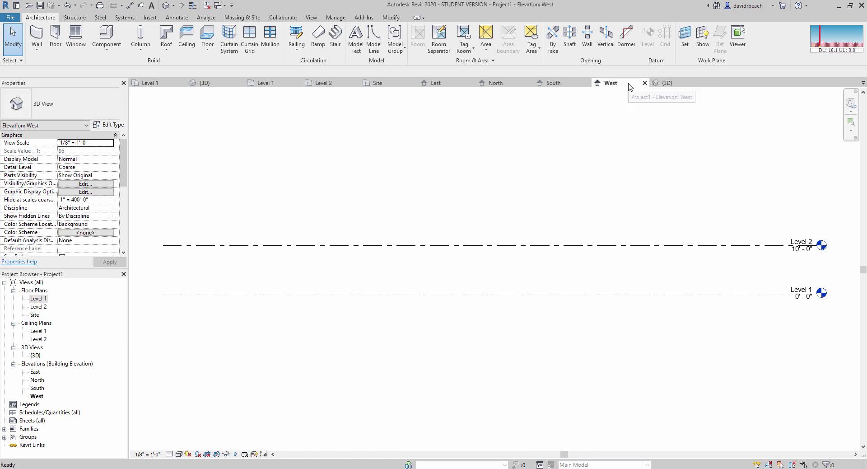
left_click(512, 86)
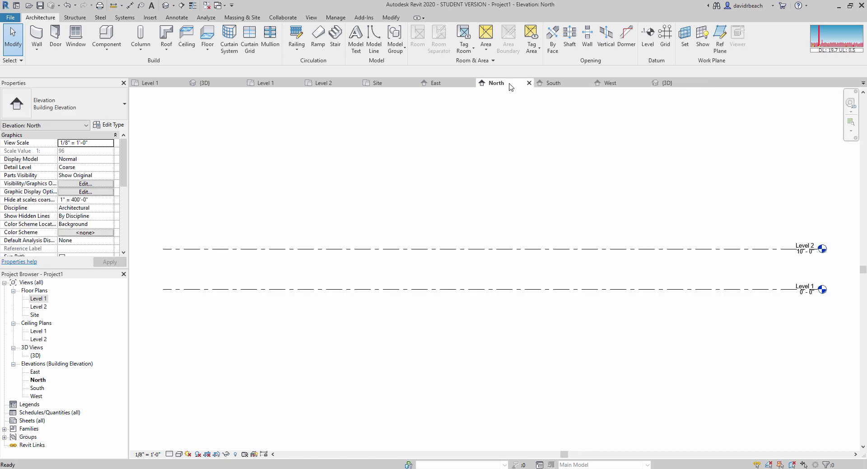
left_click(435, 88)
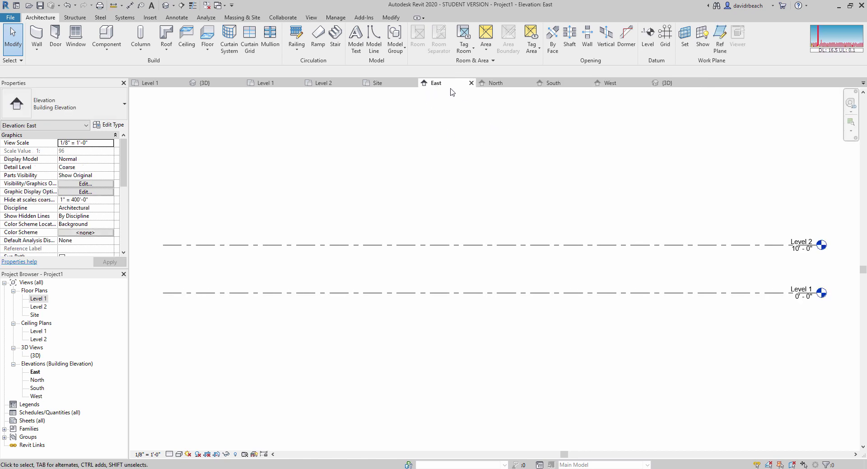
left_click_drag(454, 88, 506, 199)
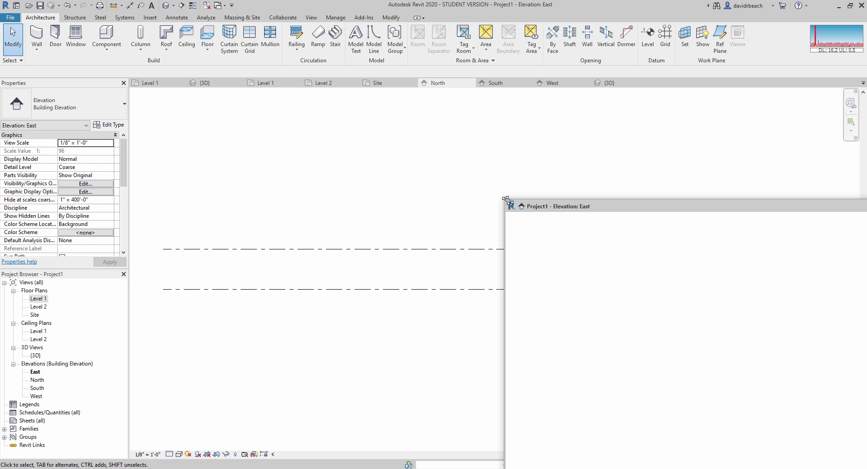
left_click_drag(649, 206, 376, 115)
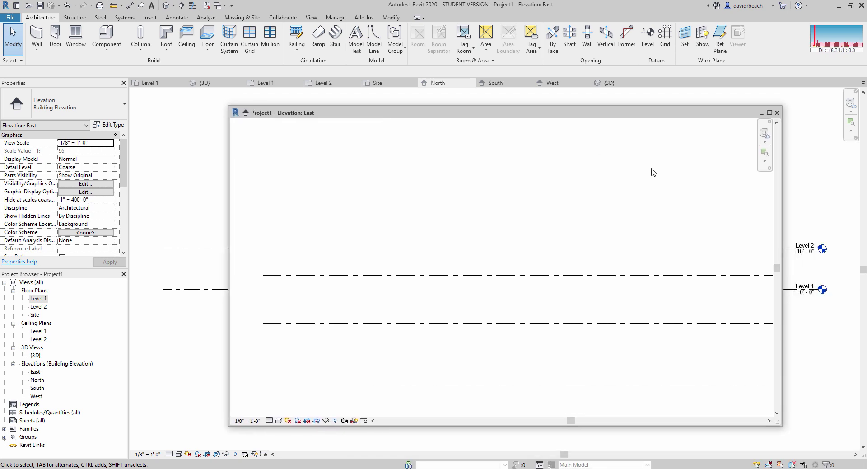
left_click(777, 112)
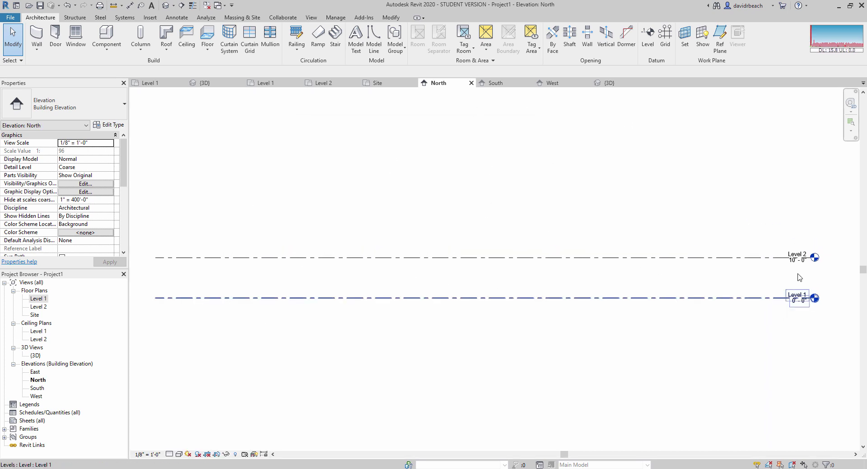
- Adjust the North elevation view, then reopen the Level 1 floor plan
scroll(581, 335, "up", 1)
scroll(499, 309, "down", 2)
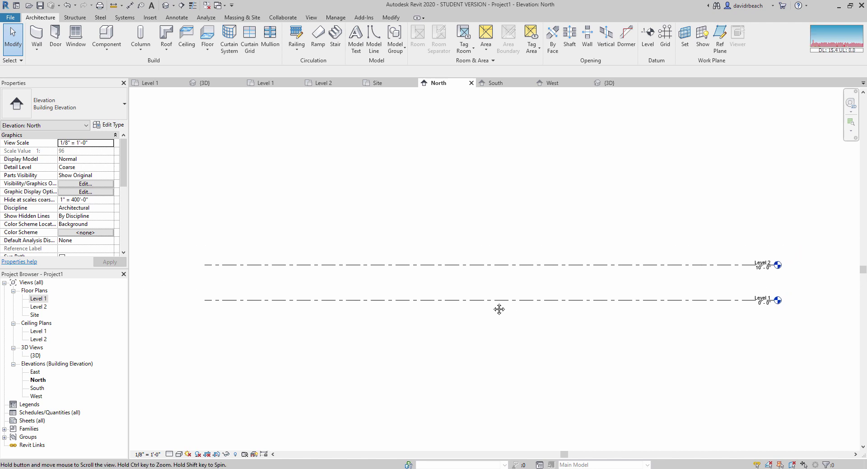
middle_click_drag(507, 188, 500, 184)
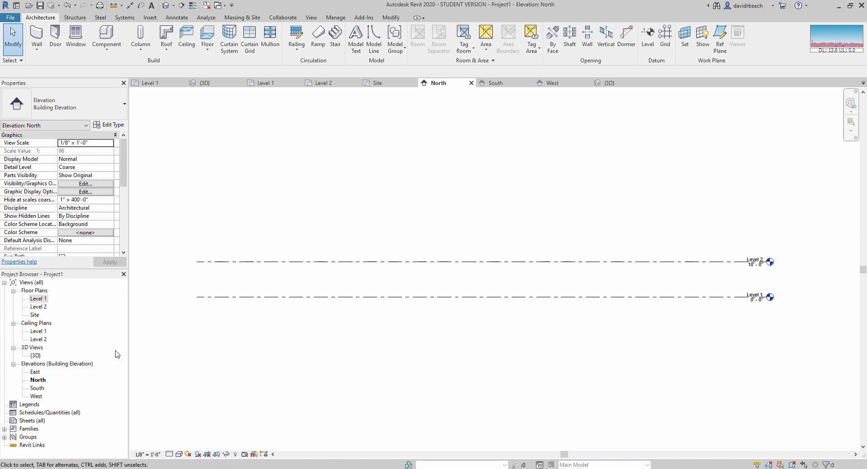
double_click(39, 299)
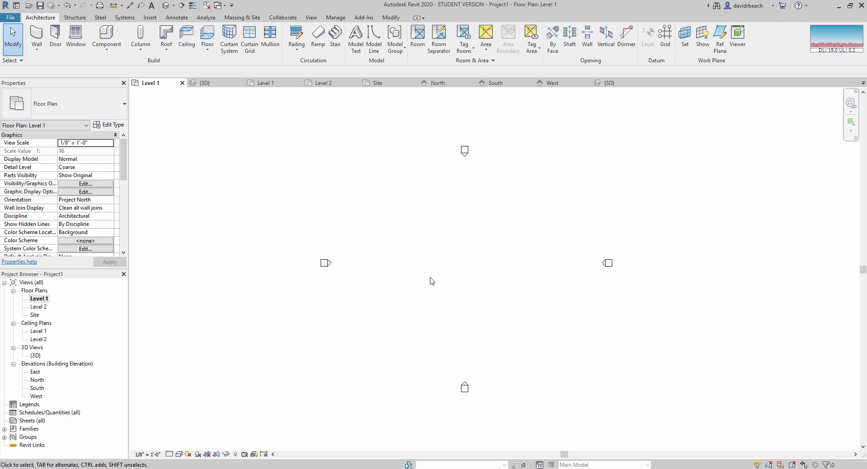
mouse_move(432, 281)
middle_mouse_down()
mouse_move(449, 285)
mouse_move(442, 282)
middle_mouse_up()
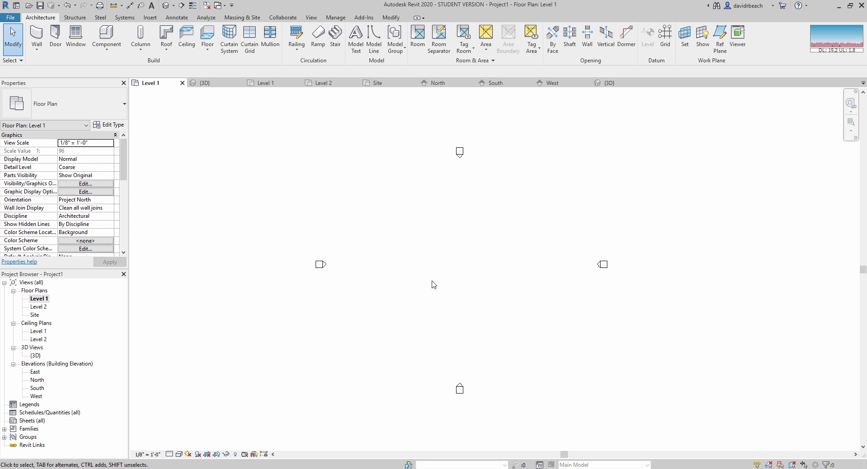
scroll(433, 283, "down", 1)
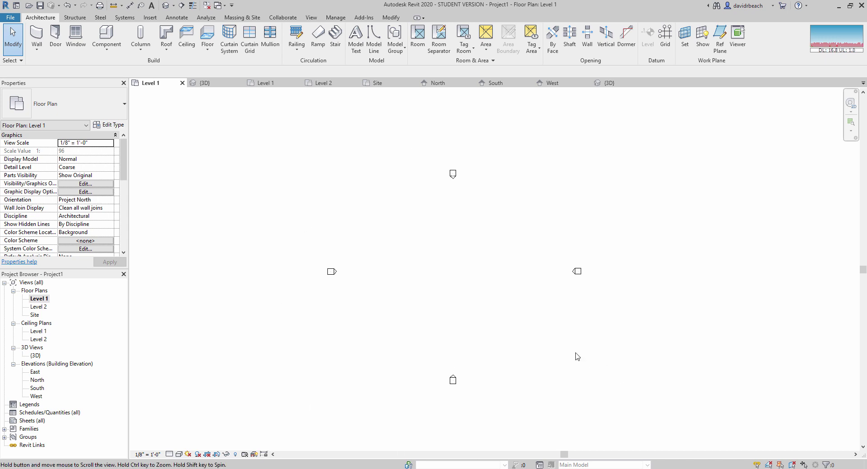
scroll(473, 306, "up", 2)
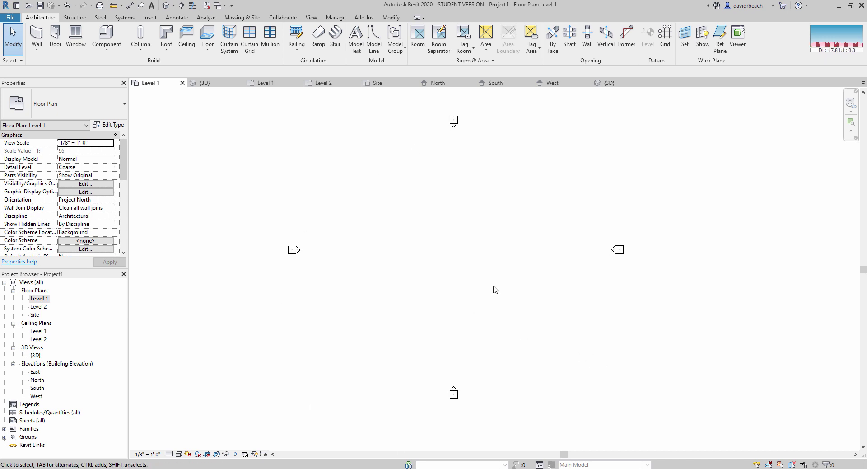
scroll(495, 291, "down", 1)
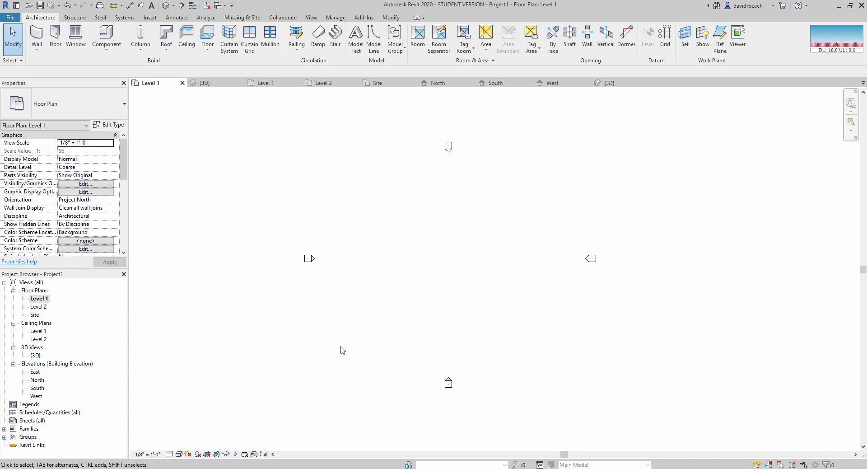
middle_click_drag(346, 258, 349, 259)
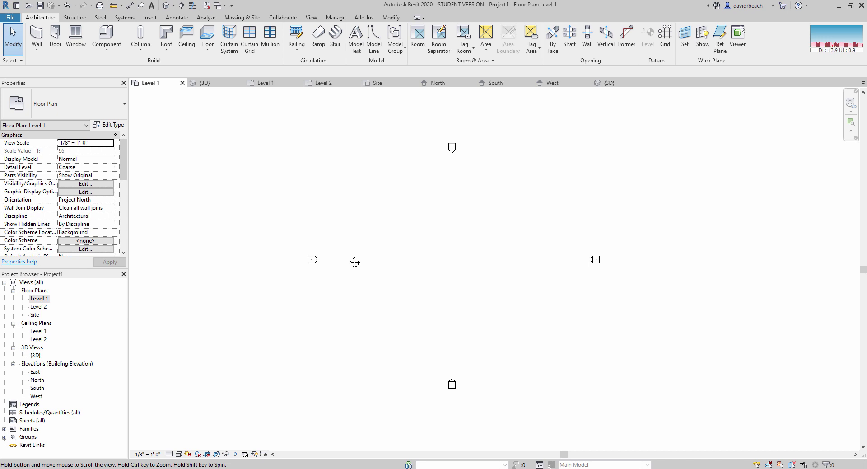
- Import thorncrown-images.jpg from Online Materials via Insert > Image
left_click(150, 18)
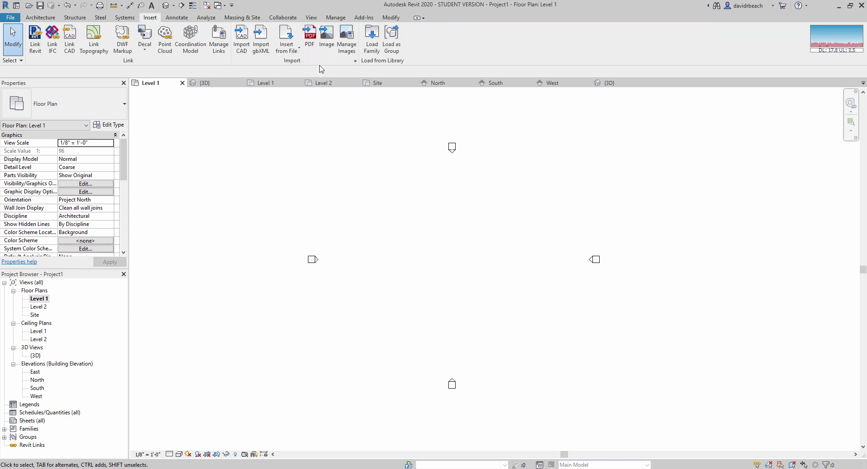
left_click(327, 37)
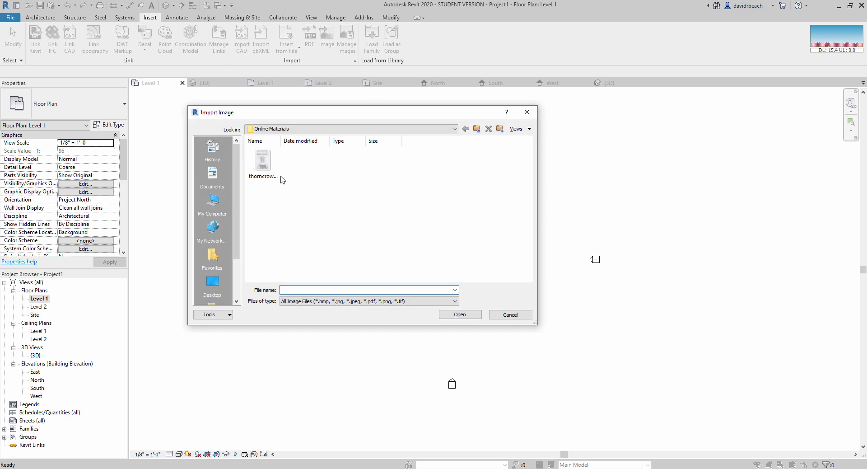
left_click(264, 163)
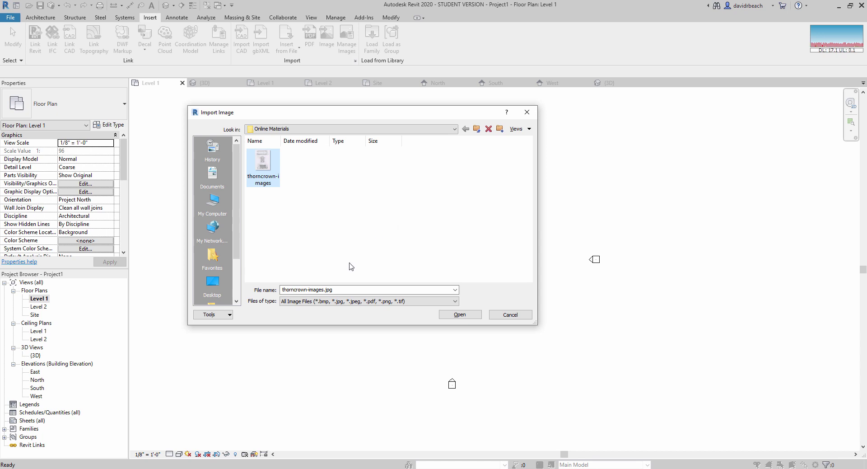
left_click(472, 316)
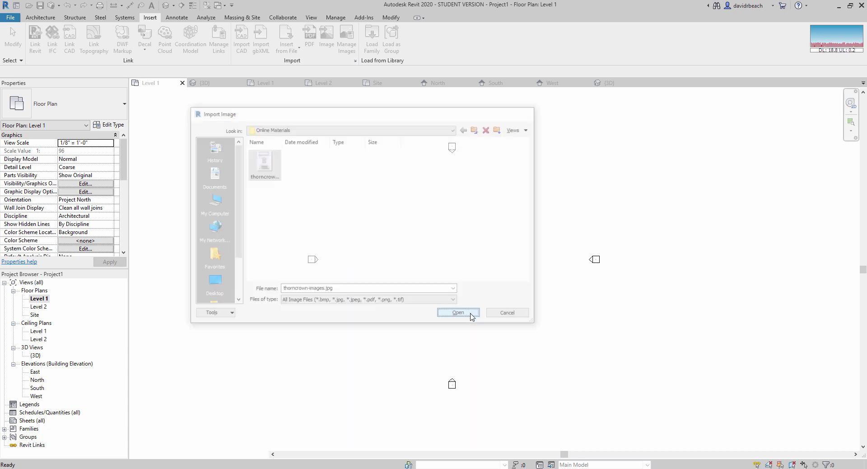
- Place the Thorncrown image in Level 1, then drag and arrow-nudge it lower
left_click(448, 276)
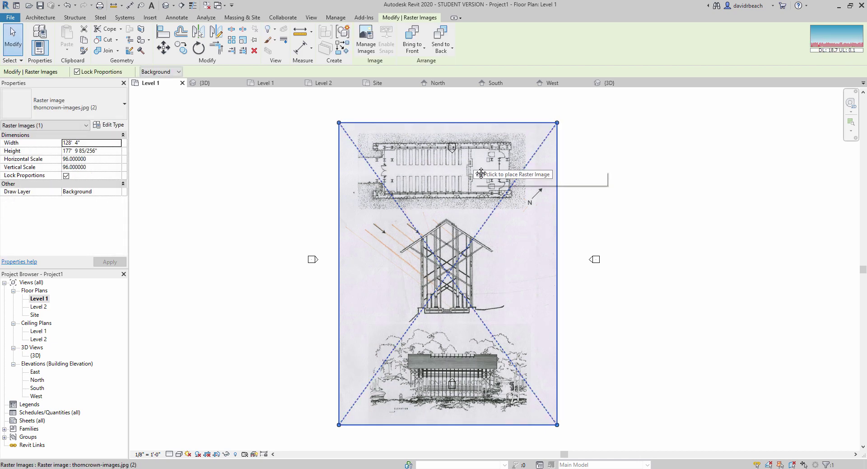
middle_click_drag(543, 191, 540, 206)
scroll(527, 218, "up", 4)
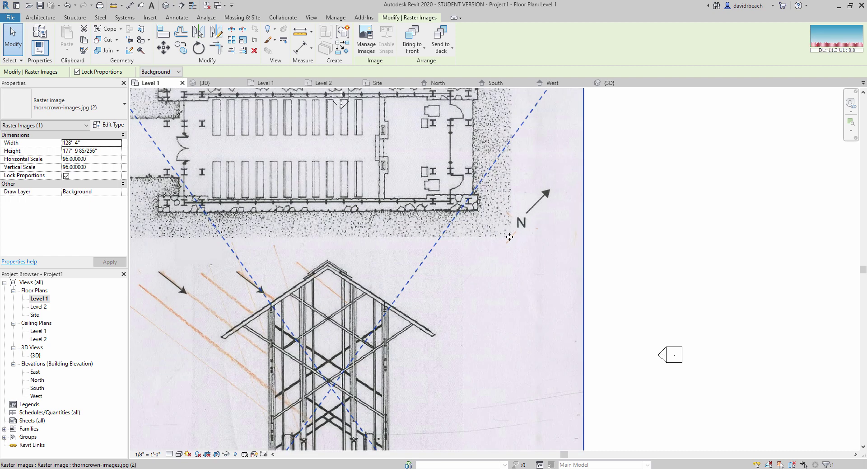
scroll(511, 230, "down", 3)
middle_click_drag(511, 230, 537, 256)
scroll(488, 179, "down", 2)
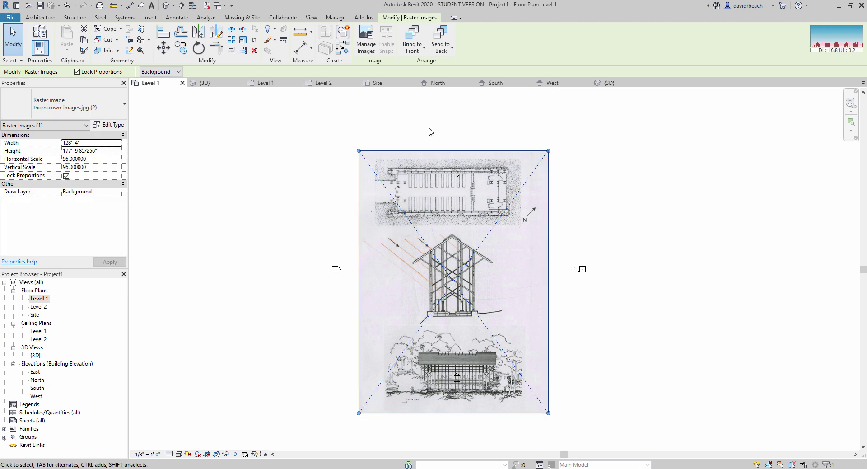
scroll(494, 240, "up", 2)
scroll(506, 242, "down", 2)
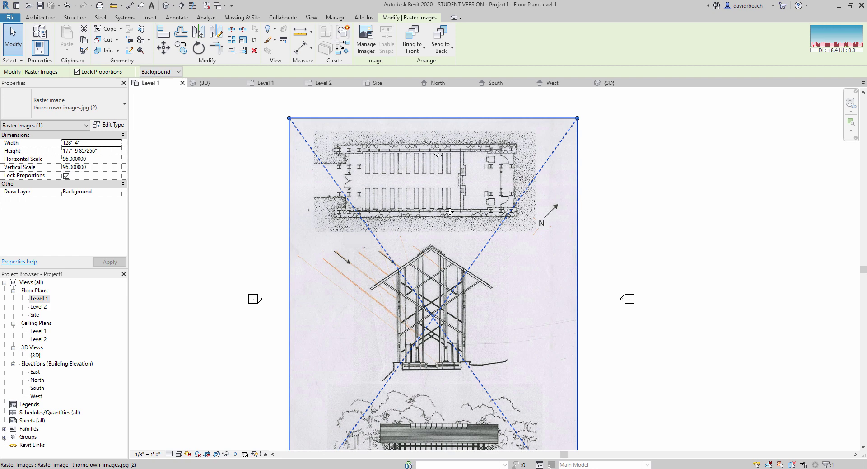
left_click_drag(533, 224, 532, 296)
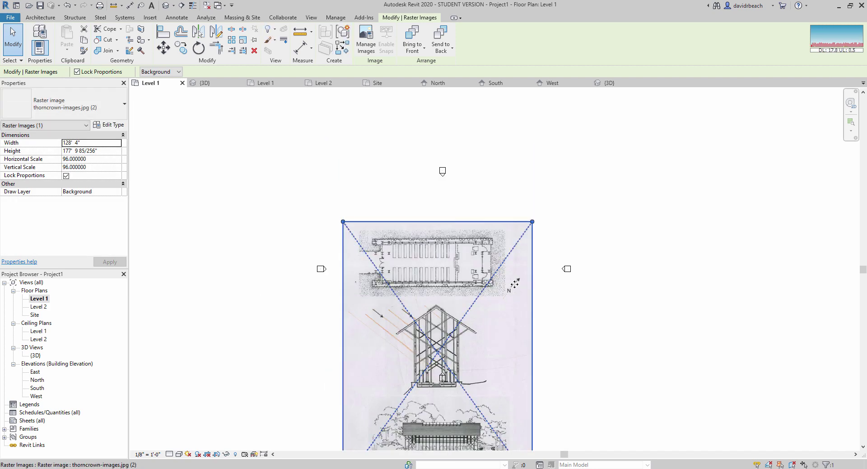
key("Down")
key("Down")
key("Down")
key("Right")
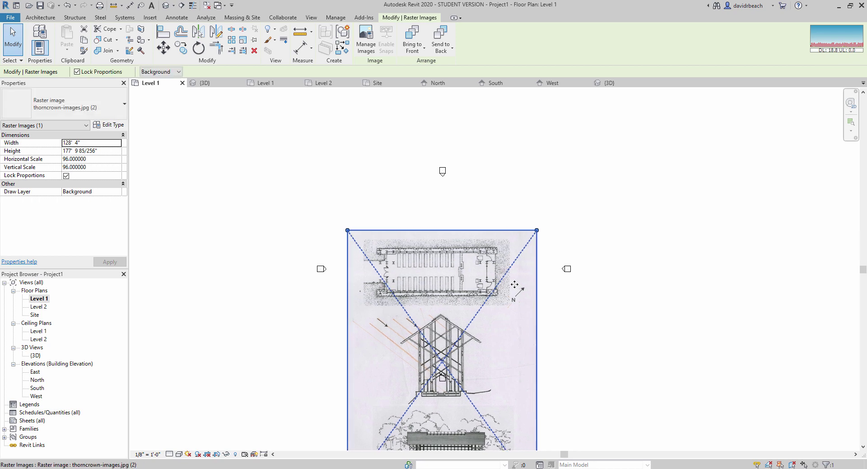
- Deselect the placed image and zoom in and out to inspect it
left_click(503, 199)
scroll(513, 170, "down", 2)
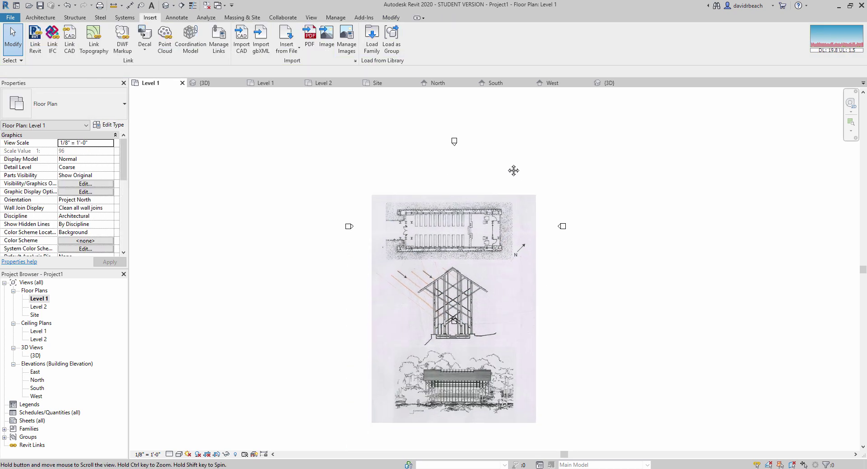
scroll(508, 329, "up", 3)
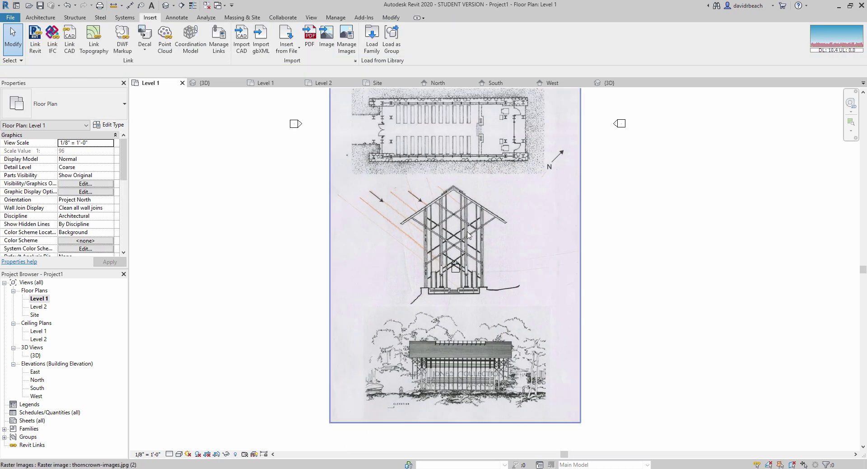
scroll(465, 257, "up", 3)
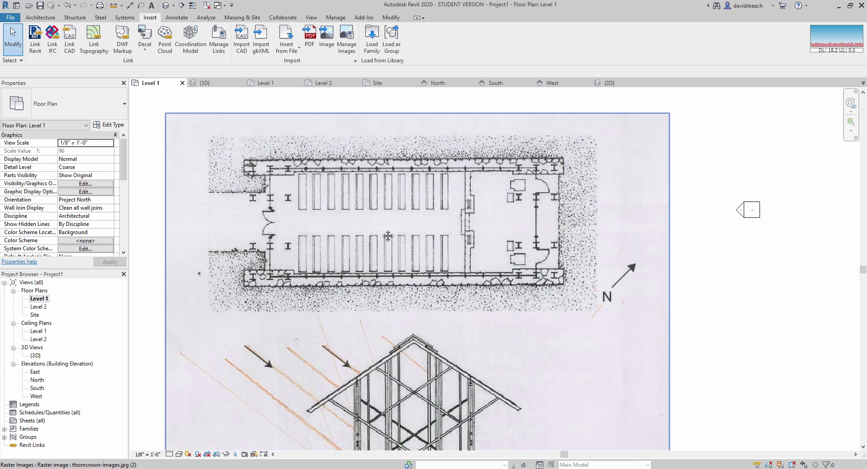
scroll(497, 203, "down", 2)
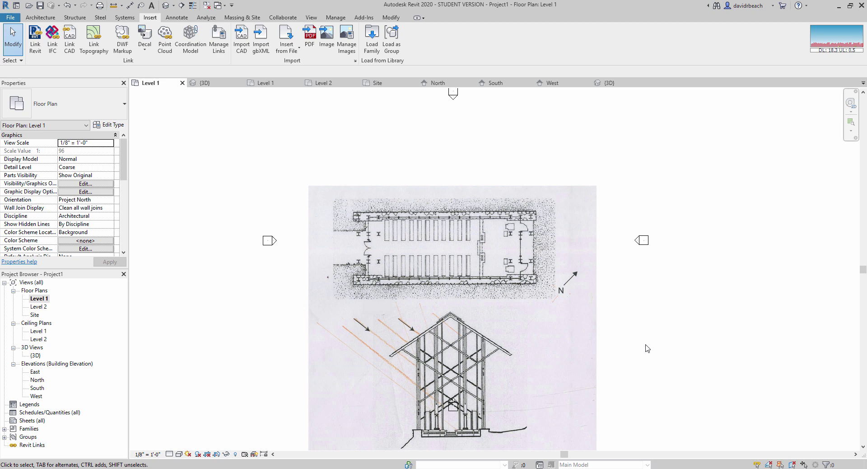
scroll(454, 151, "down", 1)
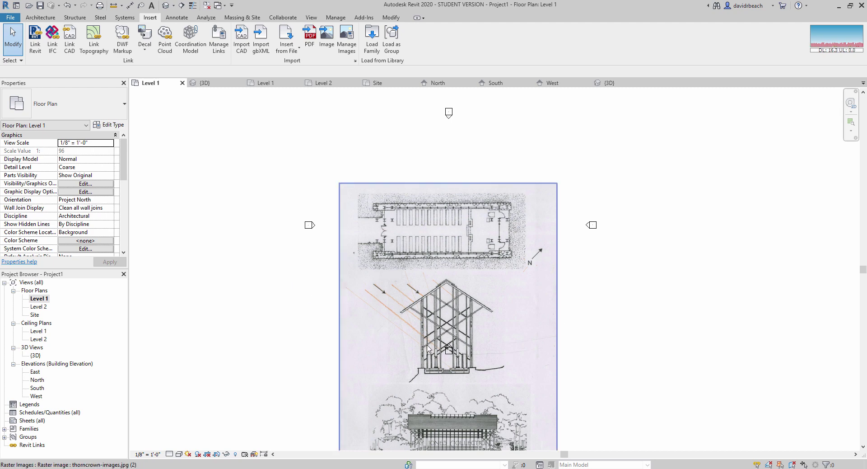
scroll(416, 234, "up", 5)
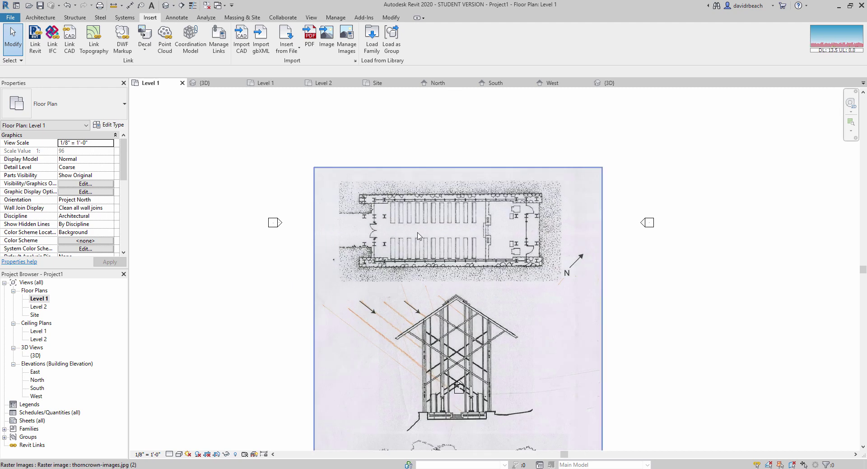
scroll(424, 239, "down", 3)
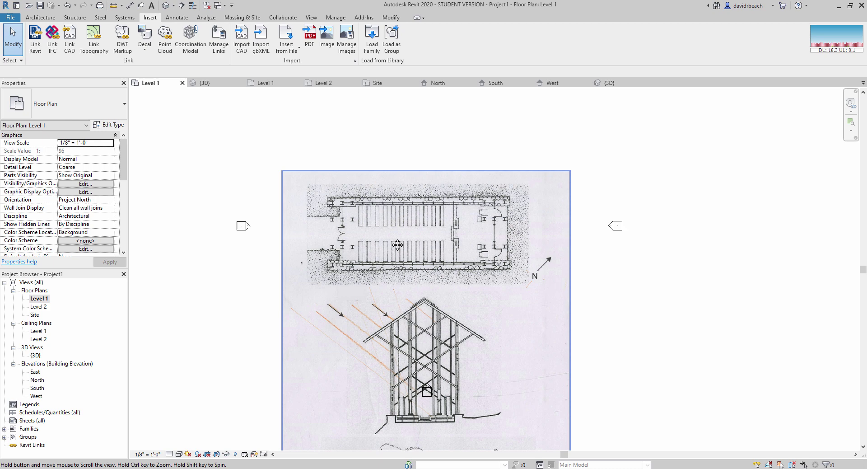
- Frame the plan near the north marker and start Measure Between Two References
middle_click_drag(395, 216, 407, 231)
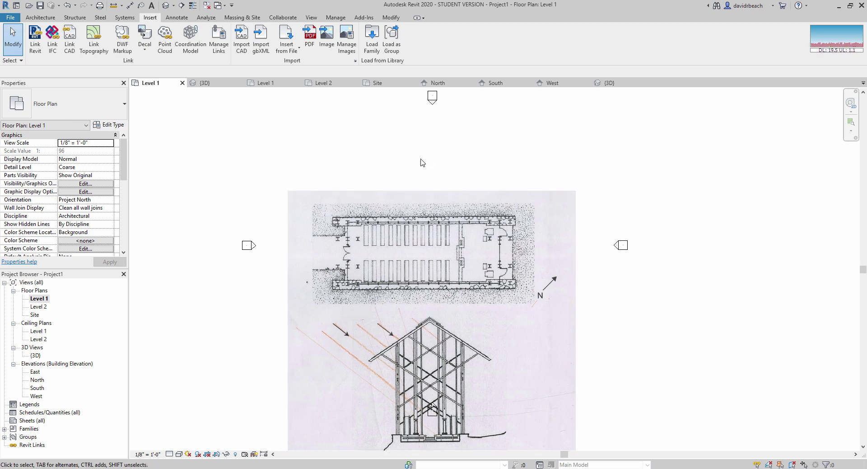
scroll(422, 163, "down", 1)
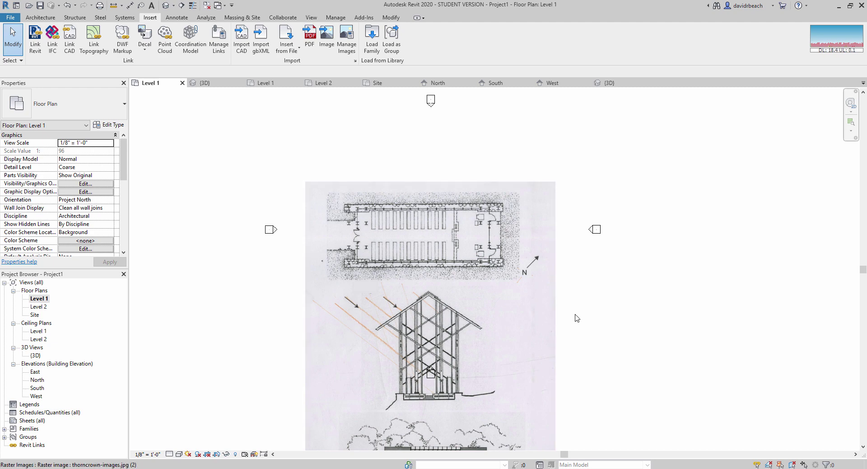
scroll(415, 214, "up", 5)
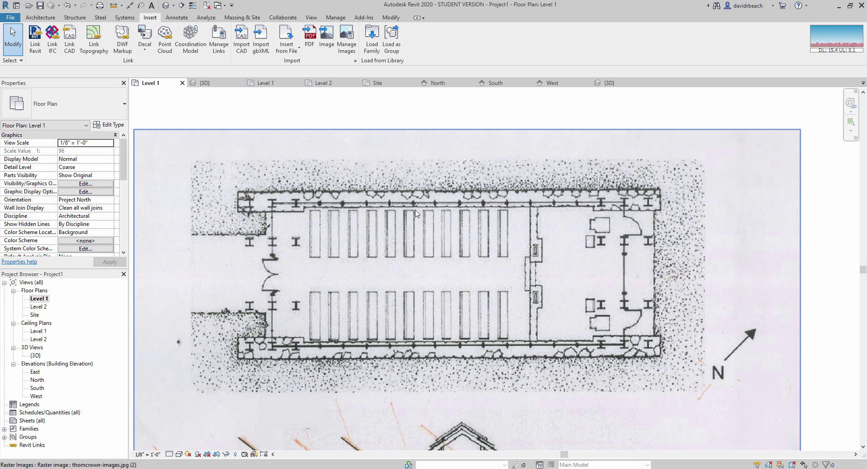
scroll(422, 221, "down", 2)
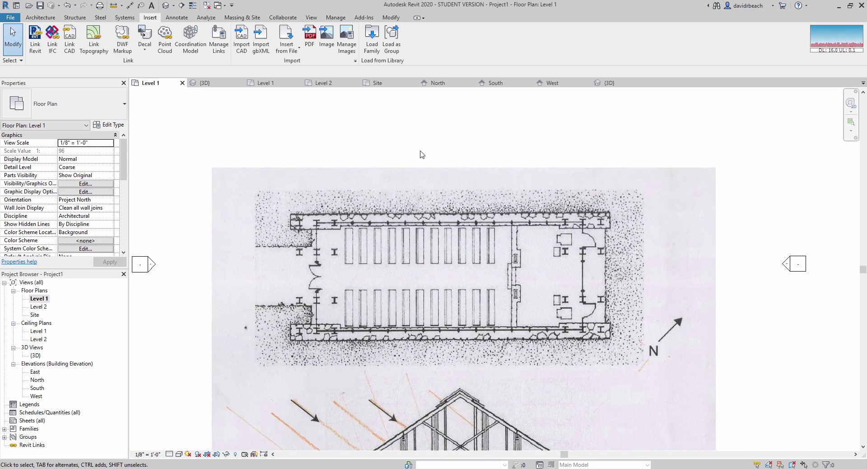
middle_click_drag(422, 154, 422, 166)
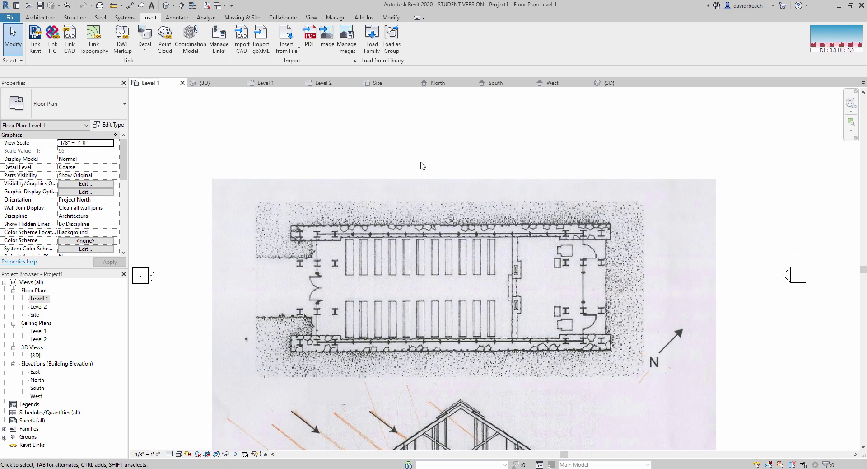
left_click(113, 5)
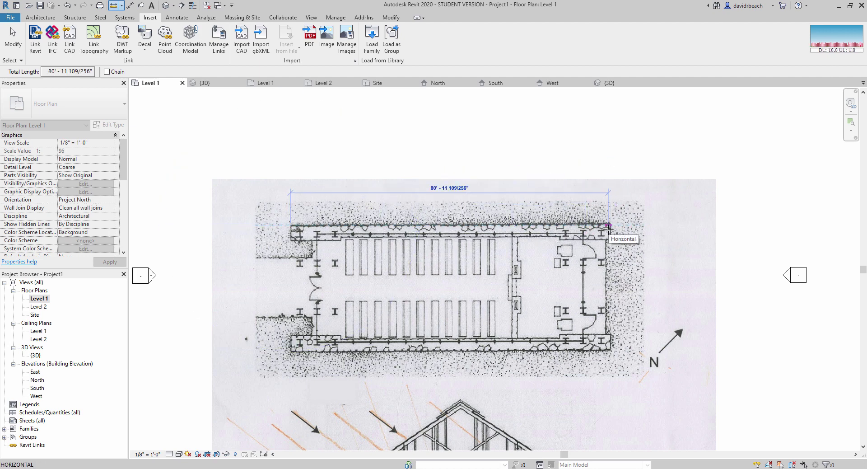
- Exit measuring after reading roughly 80'-11" and recentre the plan image
key("Escape")
key("Escape")
scroll(547, 176, "down", 3)
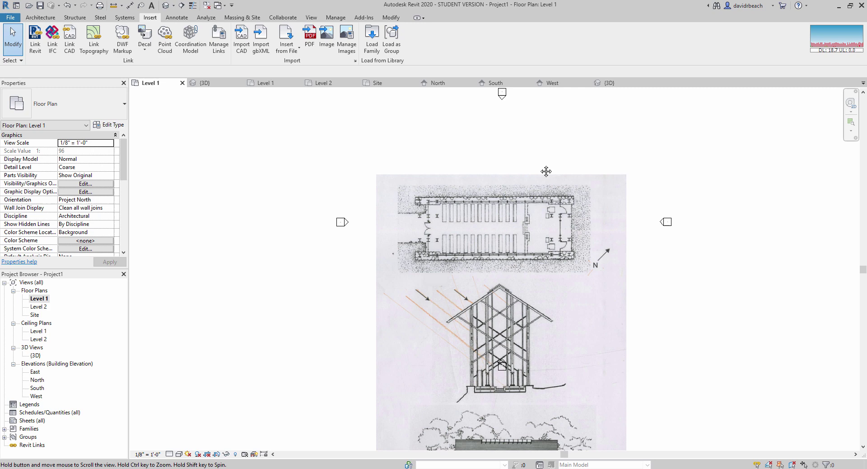
scroll(439, 149, "up", 3)
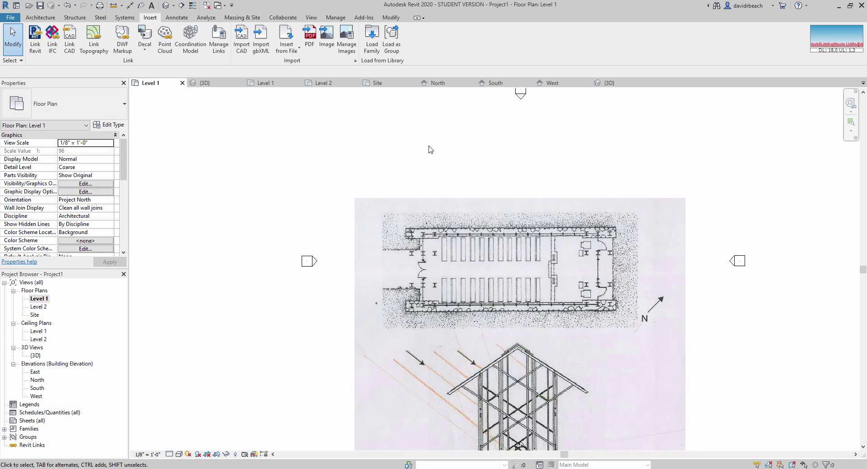
middle_click_drag(430, 147, 411, 163)
scroll(430, 173, "up", 1)
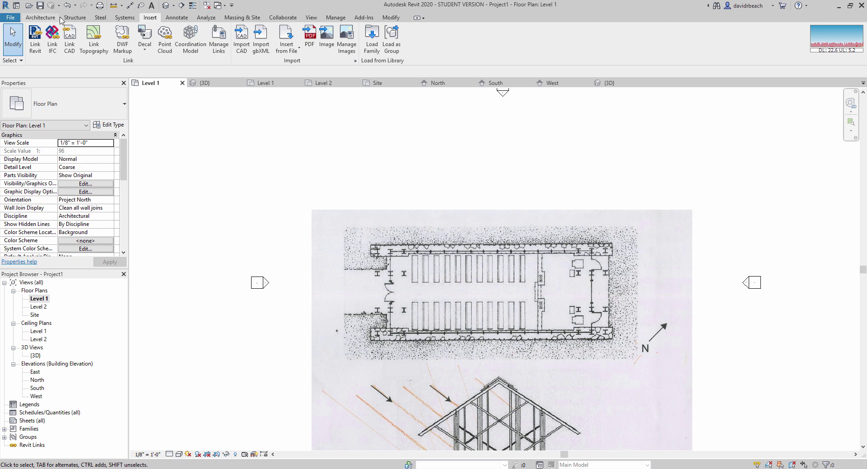
- Draw a vertical detail line about 30' up from the top-left wall corner
left_click(171, 18)
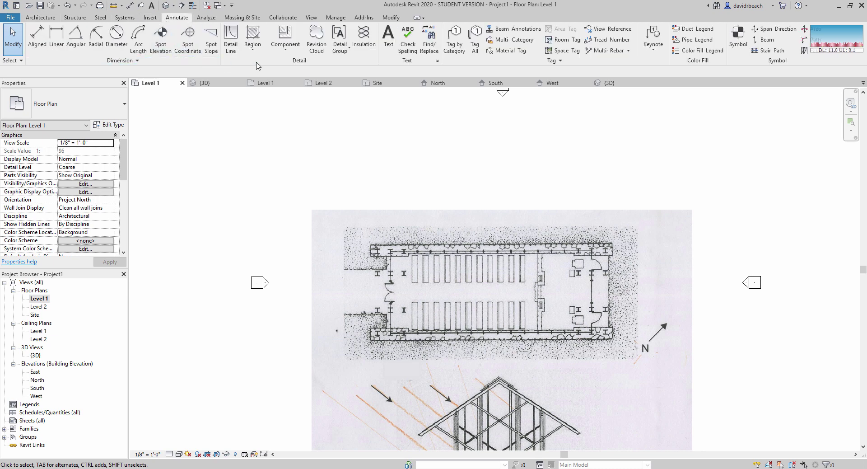
left_click(230, 36)
scroll(380, 259, "up", 5)
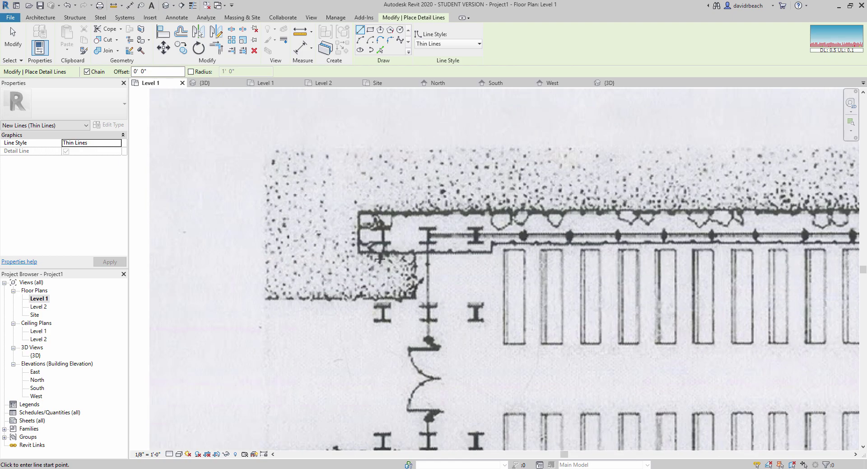
scroll(380, 258, "up", 5)
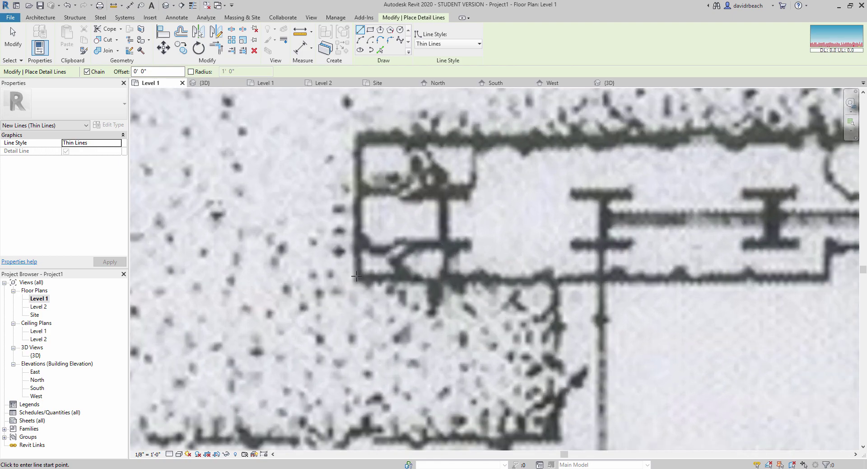
left_click(357, 276)
scroll(352, 149, "down", 3)
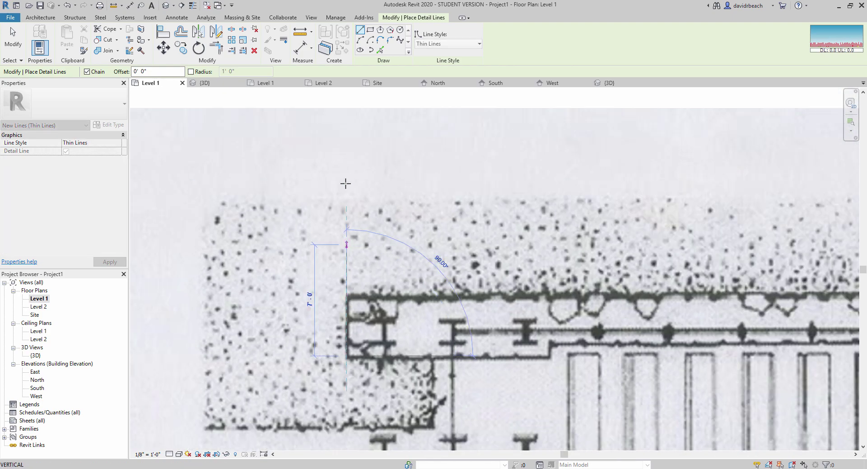
scroll(346, 183, "down", 5)
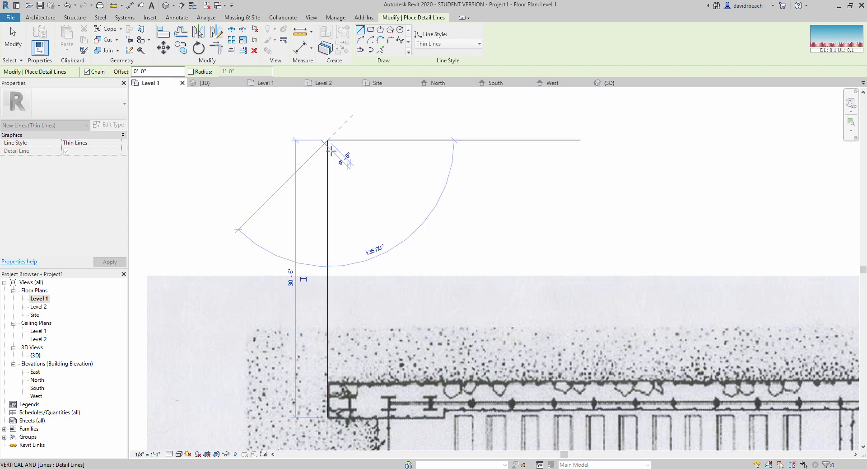
left_click(339, 145)
key("Escape")
- Cancel a stray extra line and pan back over the plan
scroll(469, 185, "down", 2)
middle_click_drag(468, 185, 378, 178)
left_click(377, 178)
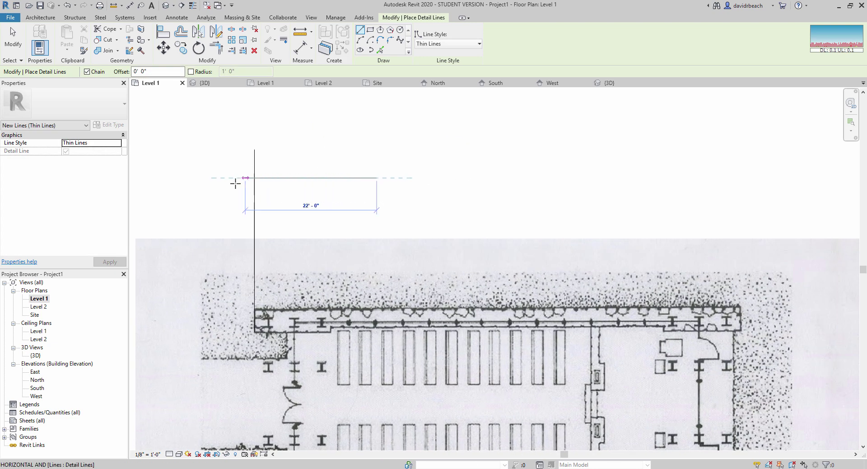
key("Escape")
key("Escape")
middle_click_drag(309, 194, 285, 167)
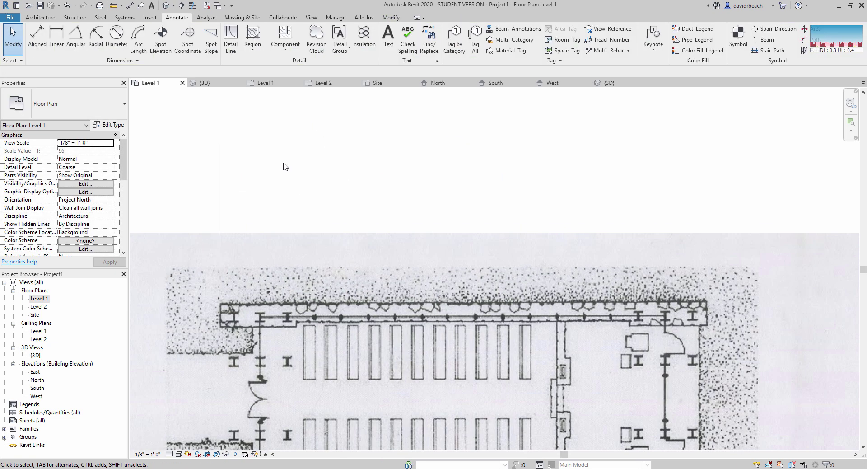
- Select the left vertical detail line, retrying the selection window several times
left_click(220, 180)
left_click(273, 167)
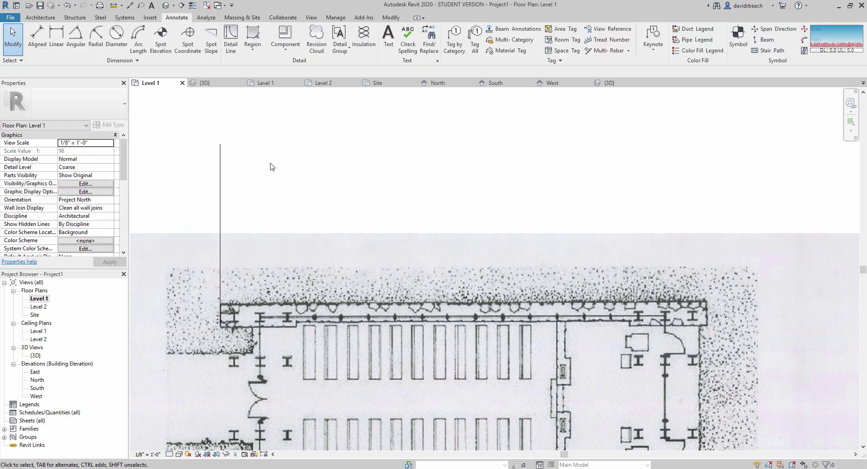
left_click_drag(283, 151, 174, 189)
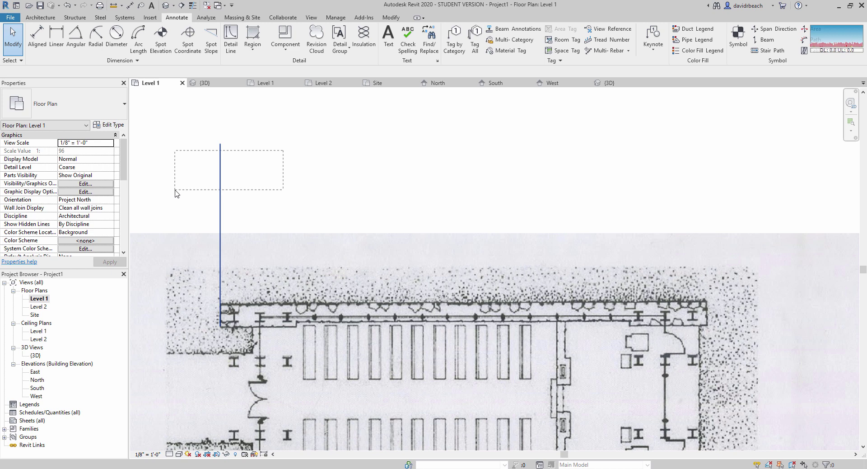
left_click_drag(175, 190, 176, 193)
left_click(275, 178)
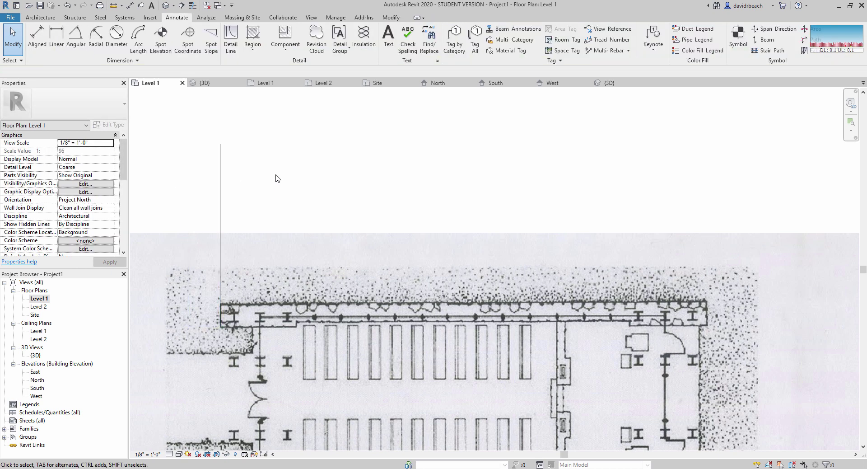
left_click_drag(169, 126, 252, 143)
left_click_drag(181, 109, 319, 392)
left_click(368, 209)
left_click_drag(417, 148, 285, 173)
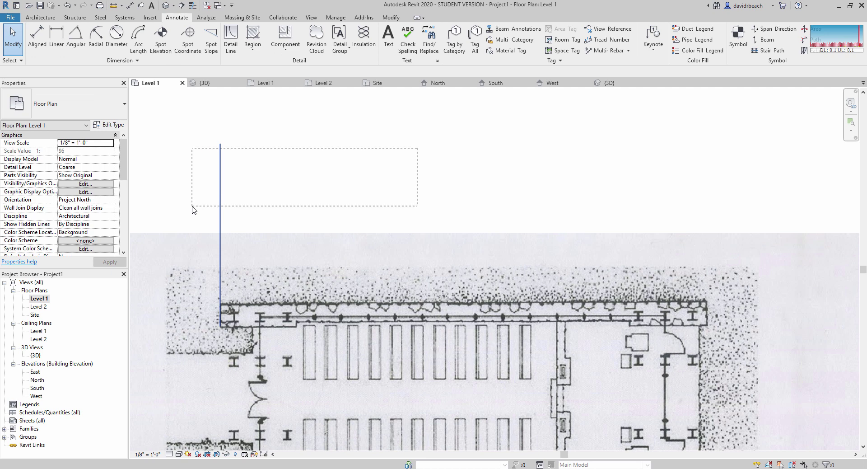
left_click_drag(192, 208, 194, 210)
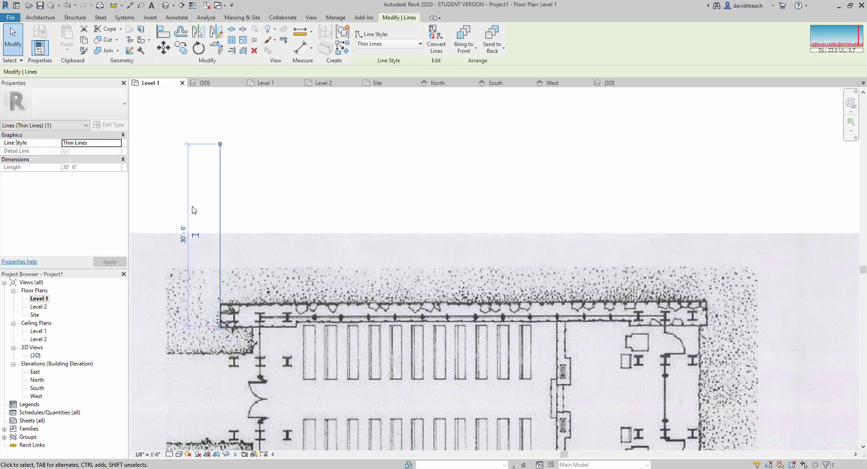
left_click(285, 158)
left_click_drag(286, 135, 177, 196)
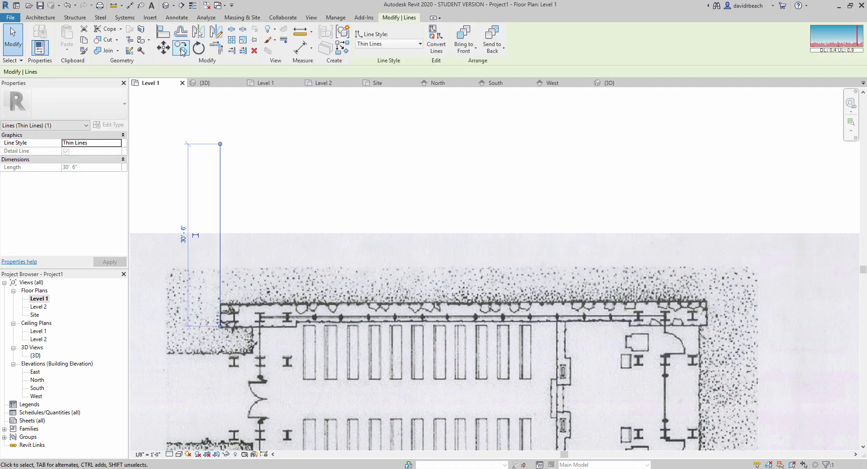
- Copy the line from its bottom endpoint to the top-right wall corner
left_click(181, 49)
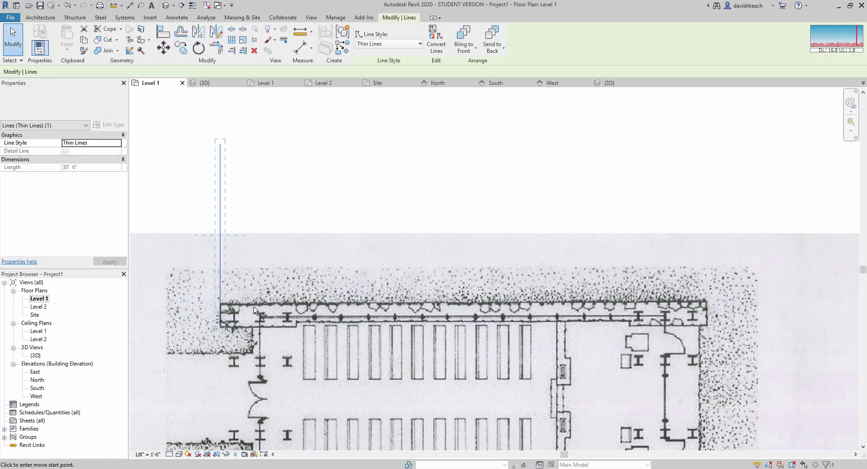
left_click(220, 327)
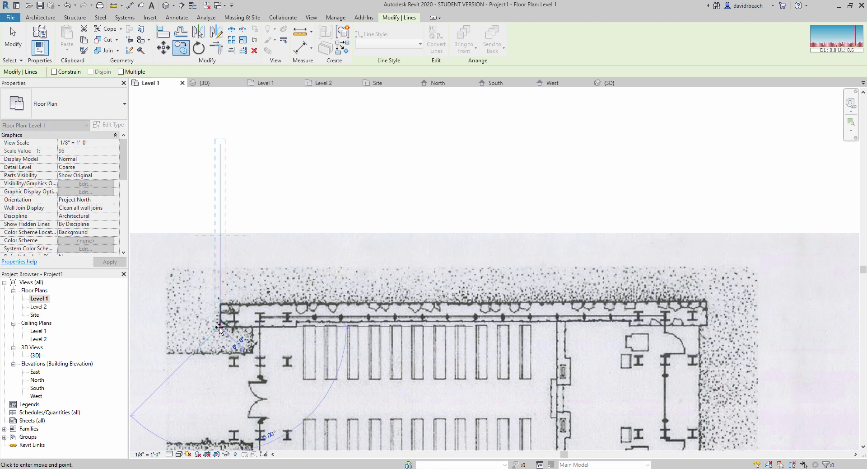
scroll(479, 347, "up", 4)
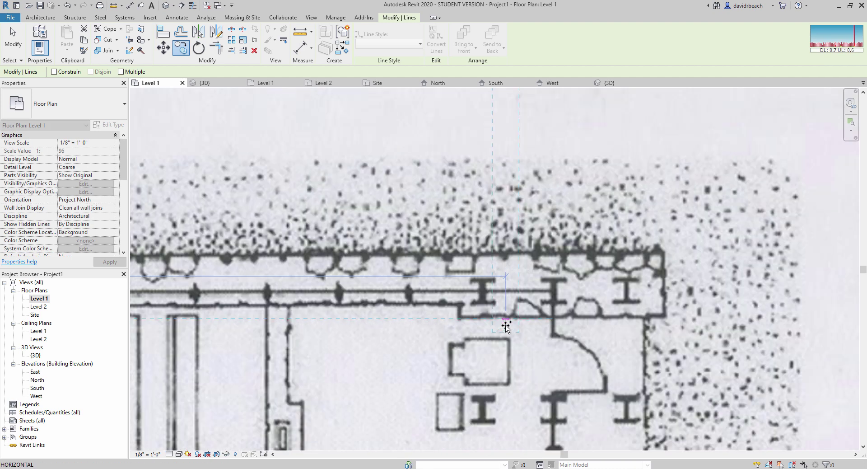
scroll(659, 313, "up", 3)
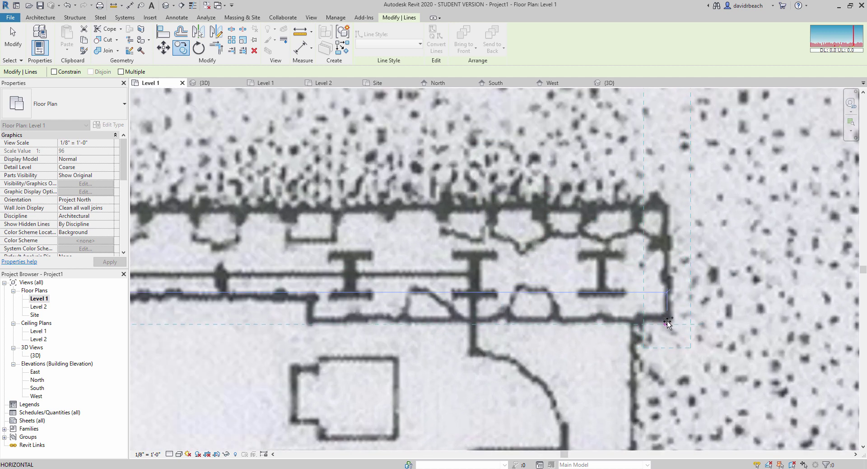
left_click(666, 329)
key("Escape")
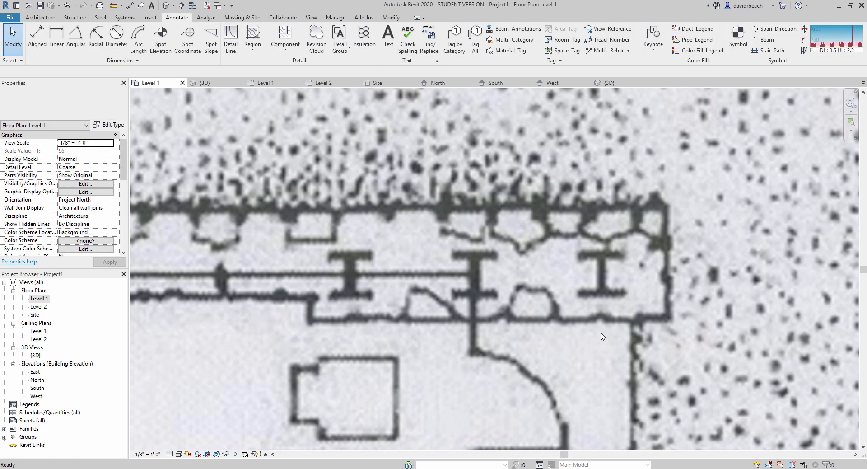
scroll(472, 288, "down", 5)
scroll(473, 288, "down", 6)
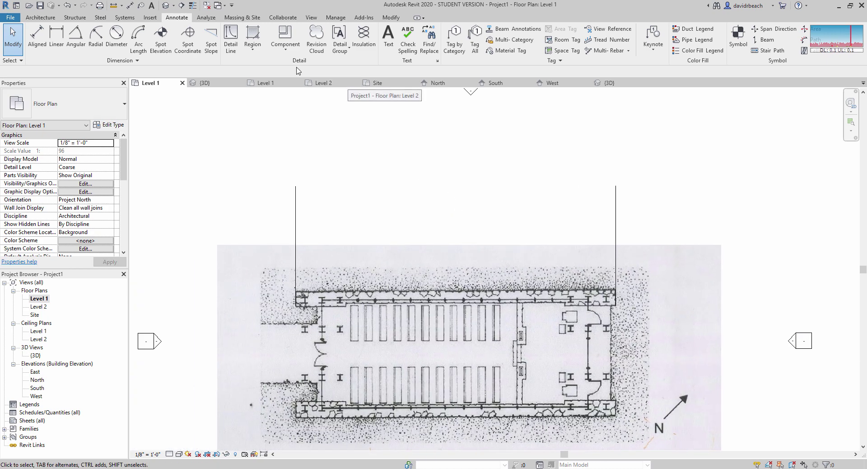
- Offset-copy the left detail line 75' to the right with numerical Offset
left_click(391, 17)
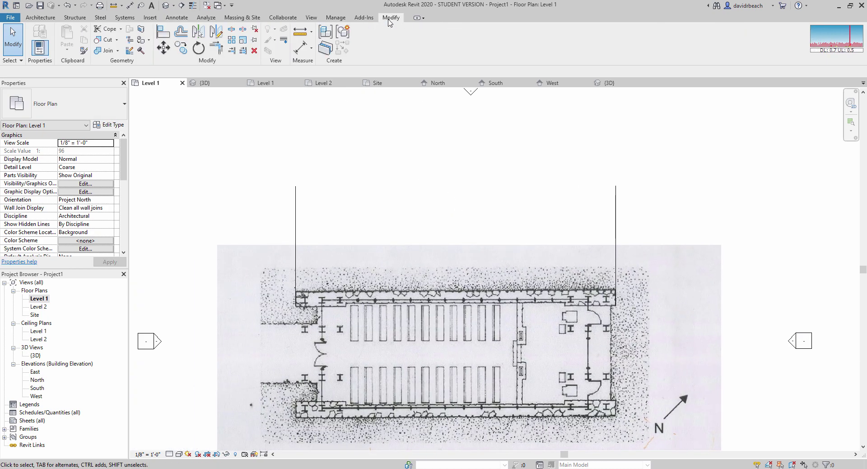
left_click(185, 37)
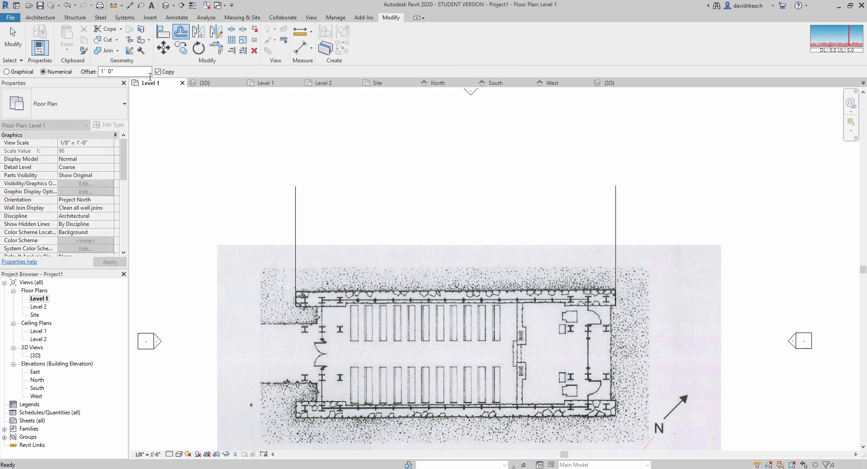
left_click(120, 72)
key("Return")
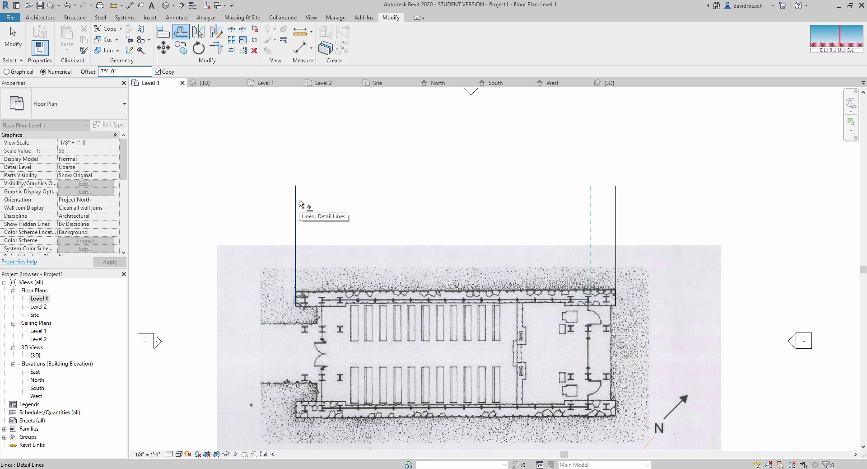
middle_click_drag(301, 205, 450, 218)
scroll(398, 207, "down", 4)
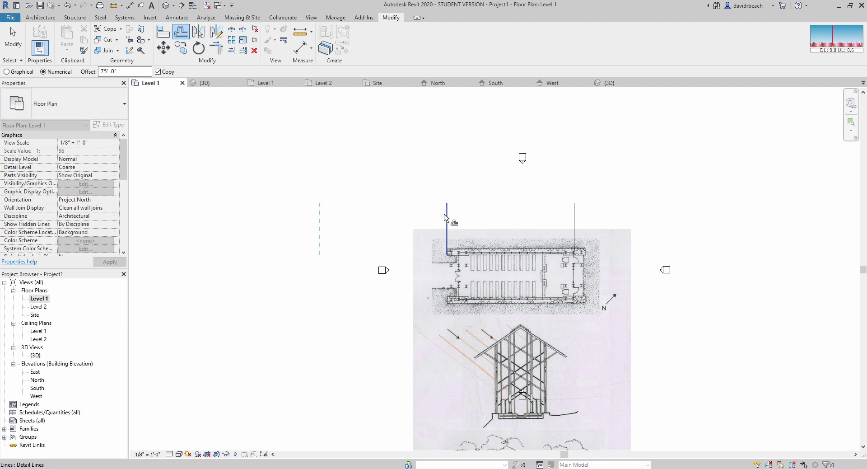
key("Escape")
key("Escape")
scroll(478, 221, "up", 6)
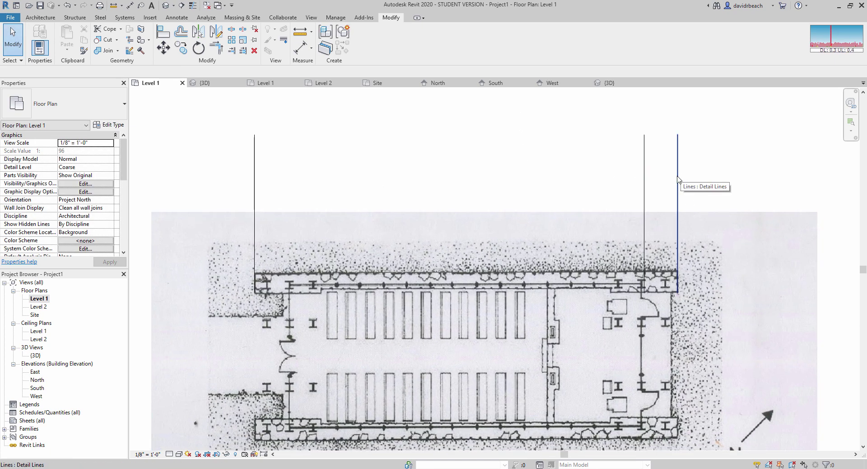
key("d")
key("i")
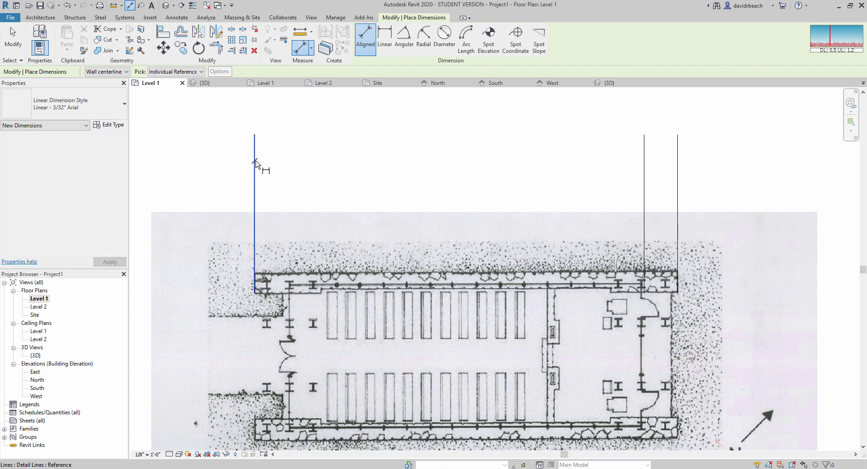
left_click(255, 165)
left_click(679, 198)
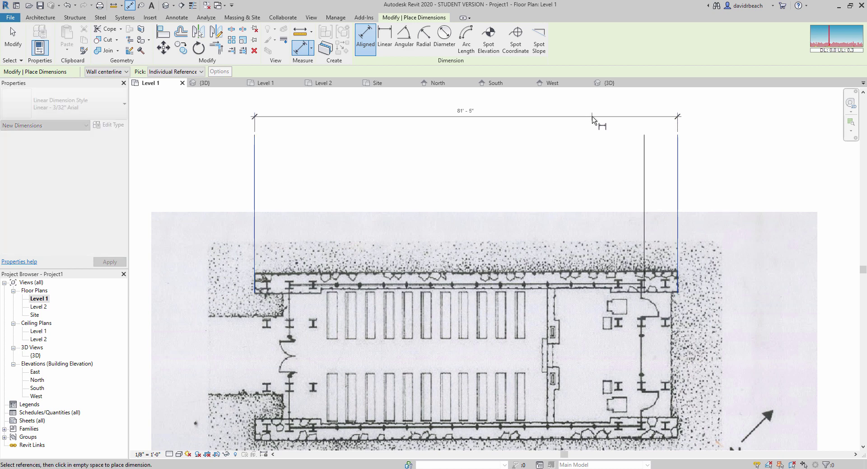
left_click(593, 117)
left_click(255, 180)
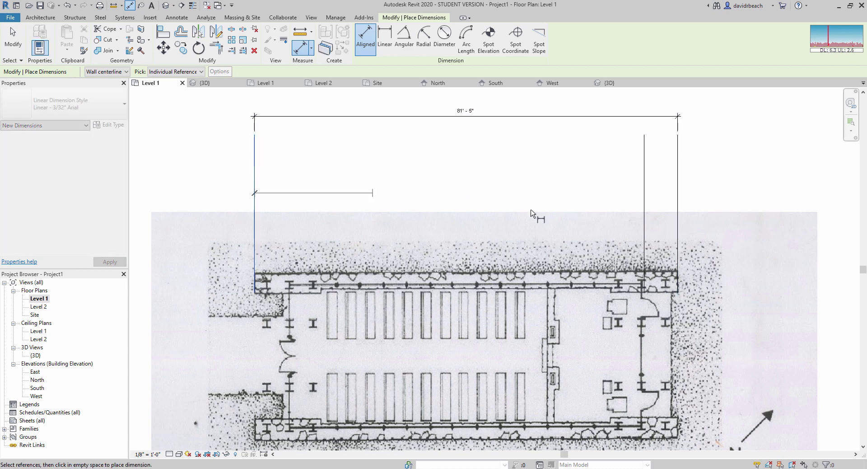
left_click(646, 186)
left_click(612, 130)
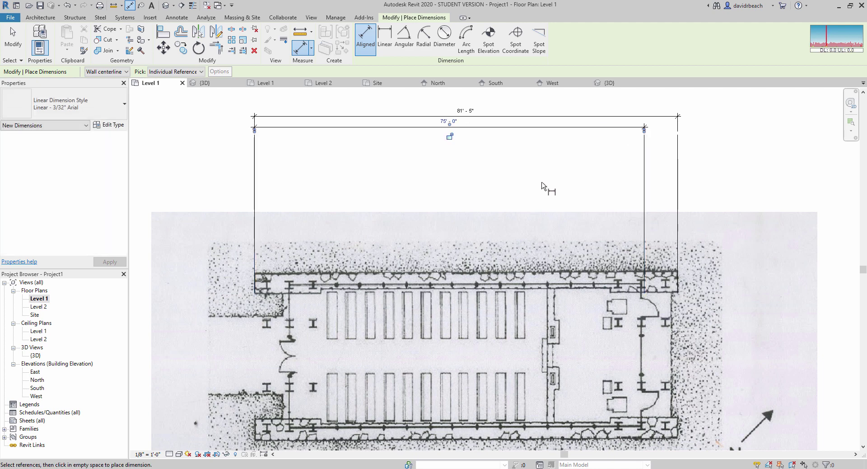
key("Escape")
key("Escape")
scroll(545, 187, "down", 3)
left_click_drag(546, 188, 493, 120)
key("Delete")
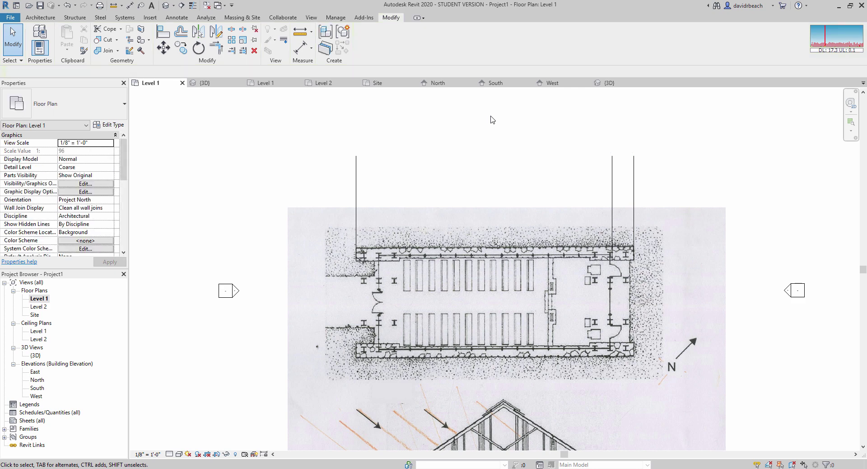
- Scale the Thorncrown plan image down until its right wall meets the 75' guide line
left_click(525, 239)
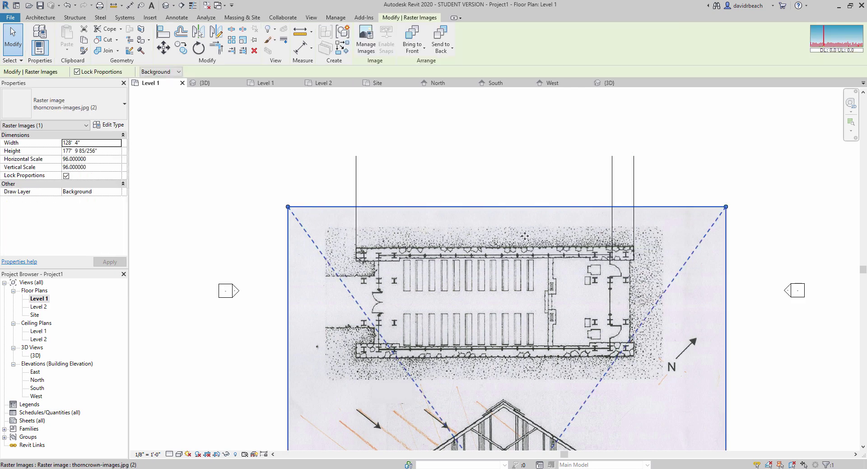
left_click(243, 41)
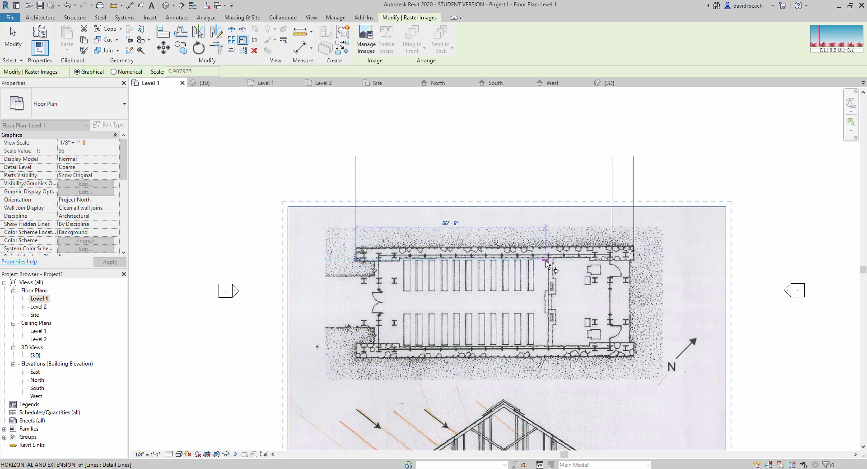
left_click(615, 261)
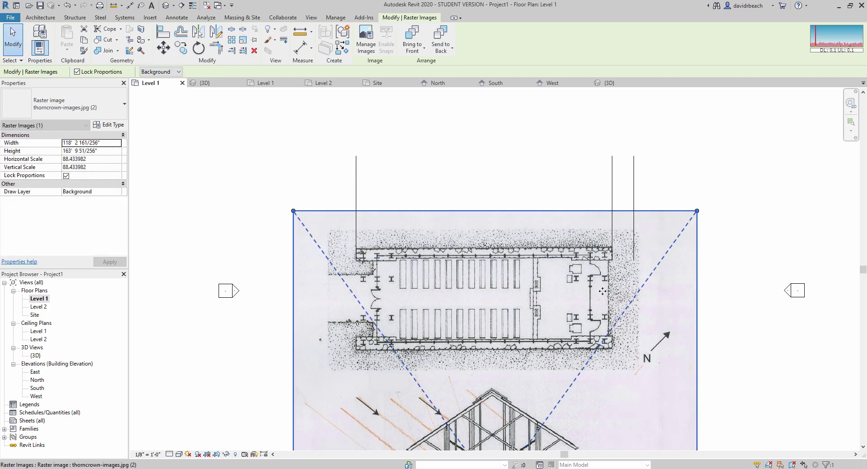
left_click(521, 155)
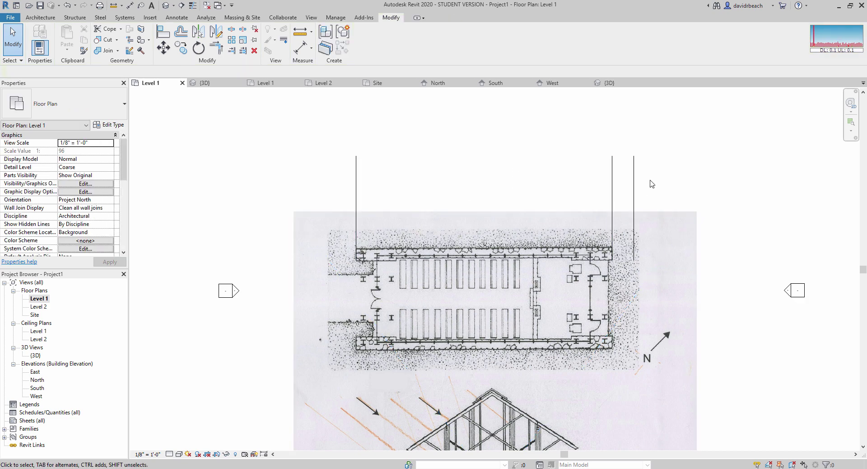
- Delete the three vertical guide lines above the plan and zoom around to check the rescaled image
middle_click_drag(542, 186, 546, 181)
left_click_drag(664, 155, 322, 185)
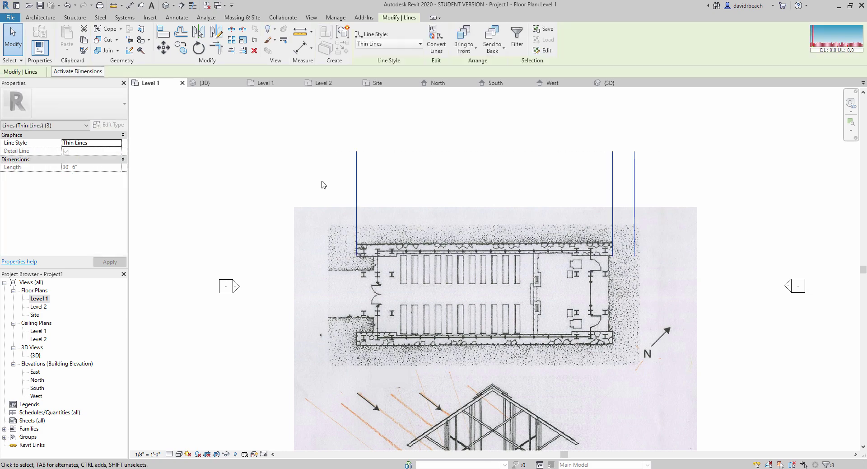
key("Delete")
scroll(497, 276, "up", 4)
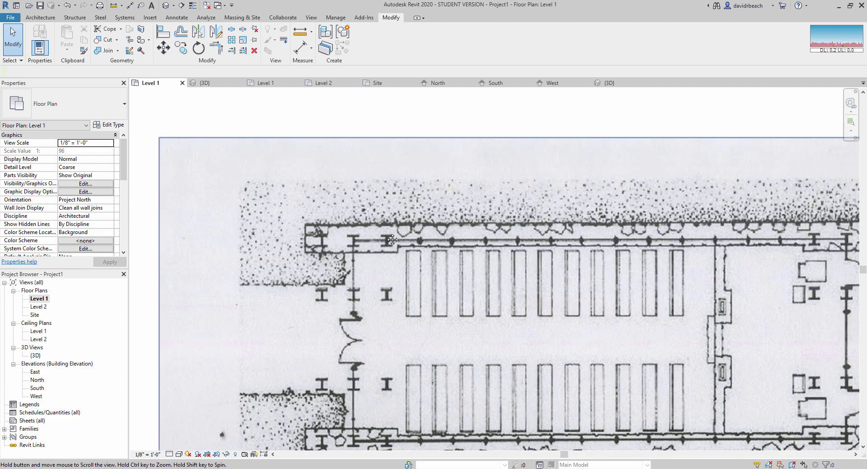
scroll(446, 234, "down", 1)
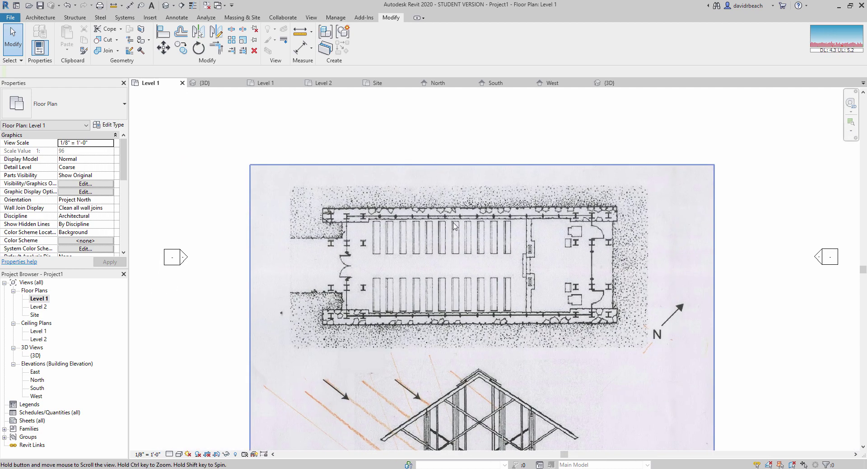
scroll(463, 219, "up", 3)
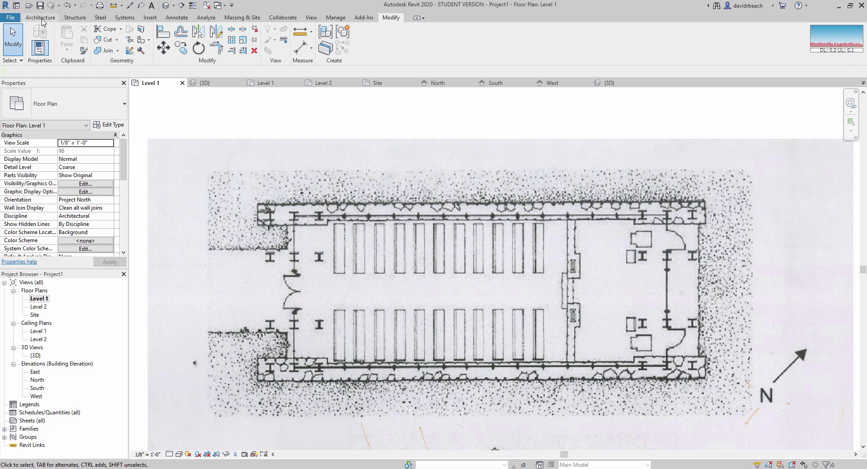
left_click(177, 18)
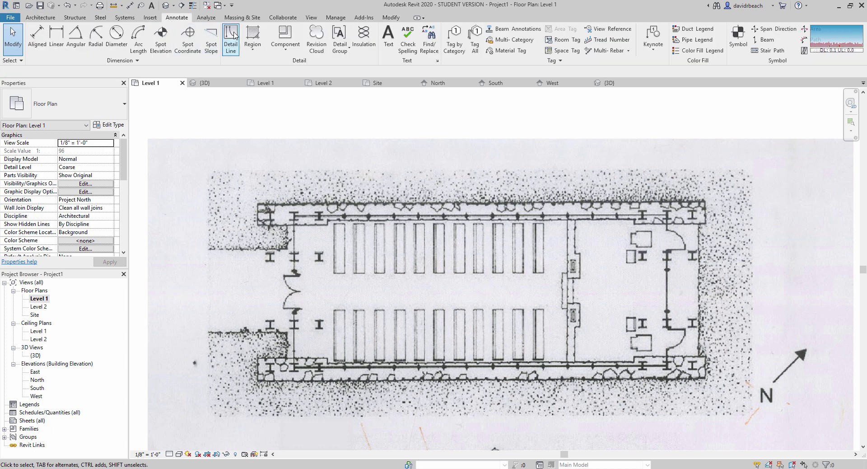
left_click(231, 41)
scroll(258, 198, "up", 3)
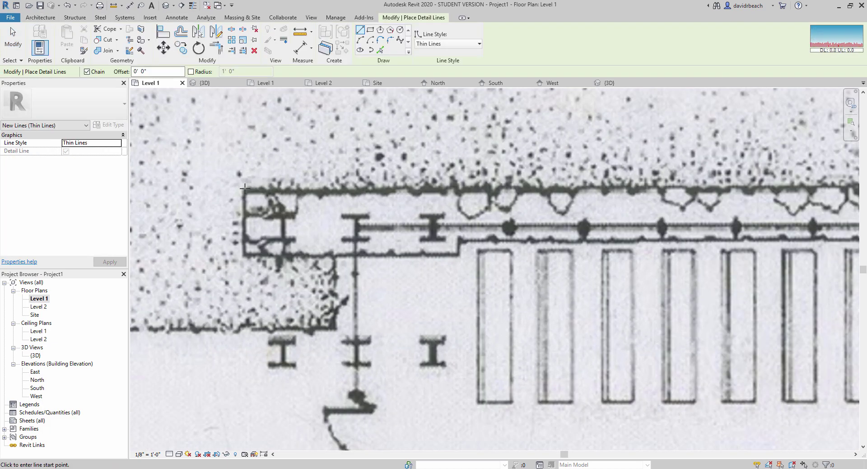
left_click(244, 188)
scroll(246, 190, "down", 3)
middle_click_drag(563, 181, 341, 159)
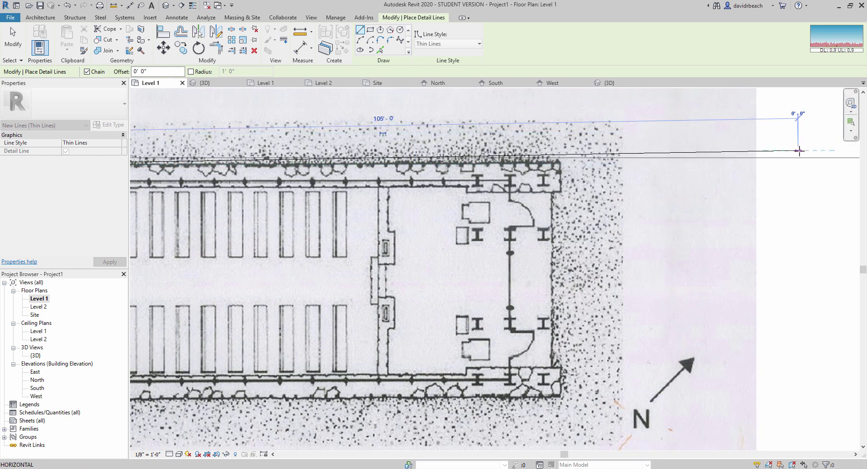
left_click(800, 150)
key("Escape")
key("Escape")
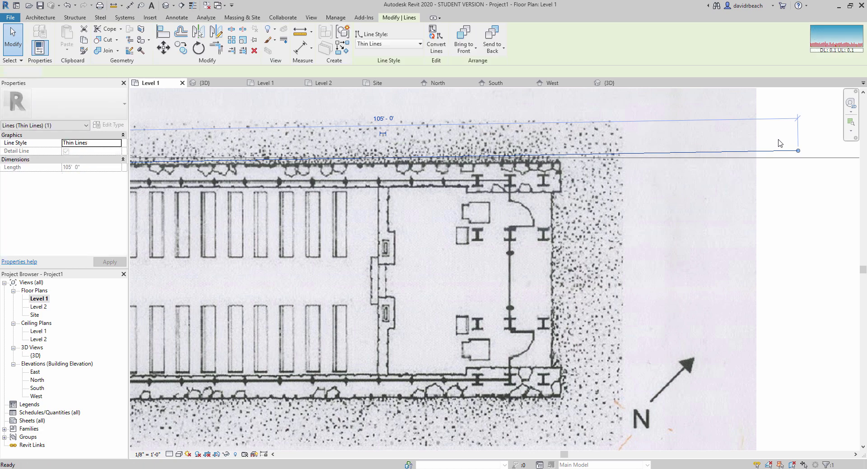
left_click(780, 143)
scroll(759, 152, "down", 3)
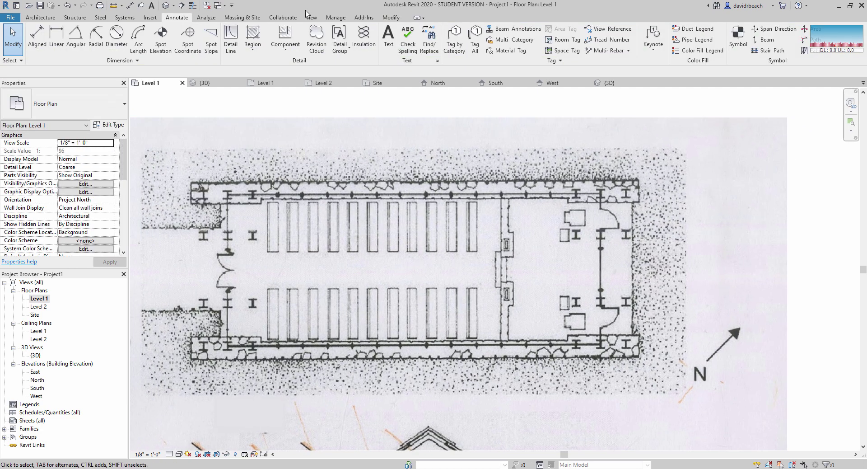
left_click(230, 39)
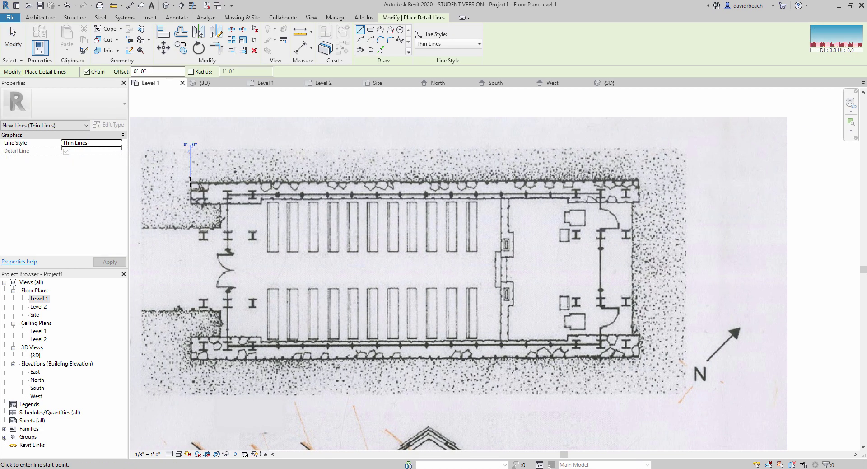
left_click(189, 182)
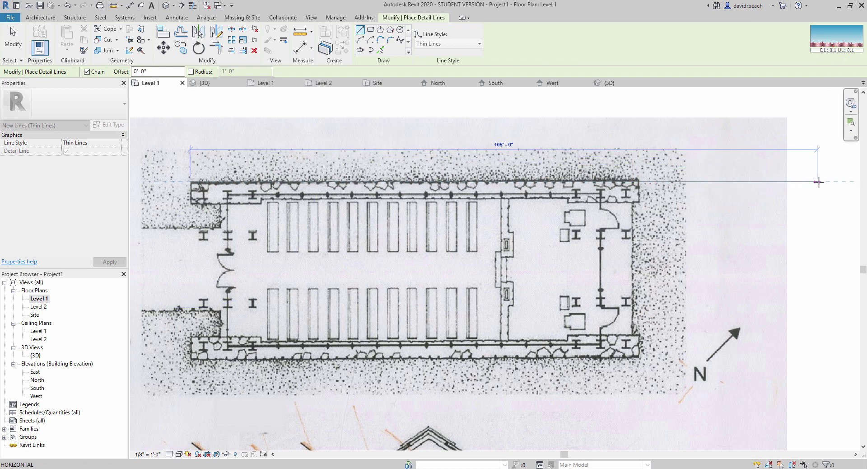
left_click(818, 181)
key("Escape")
key("Escape")
scroll(652, 185, "up", 5)
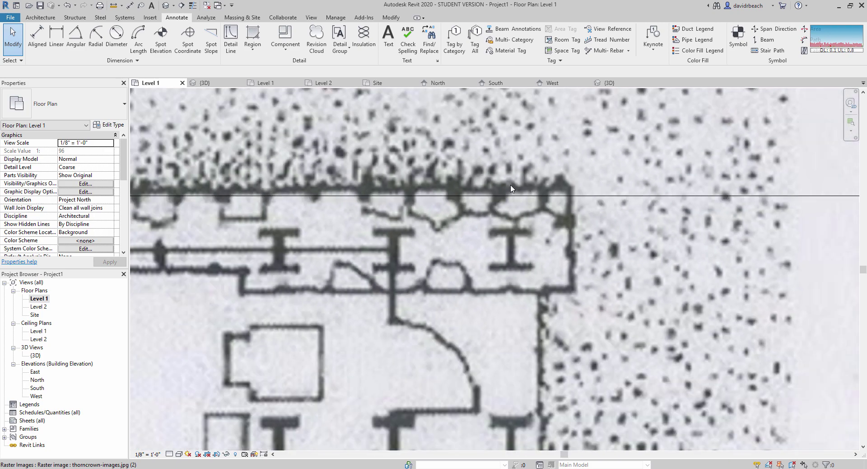
scroll(511, 189, "down", 3)
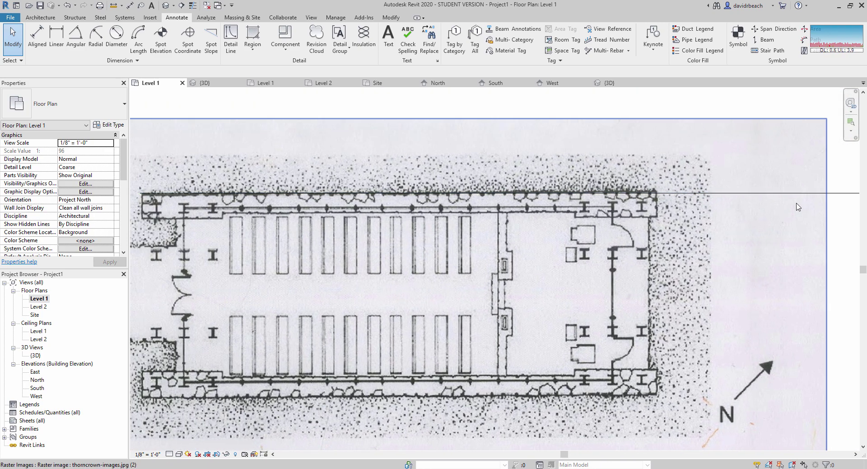
scroll(798, 206, "down", 2)
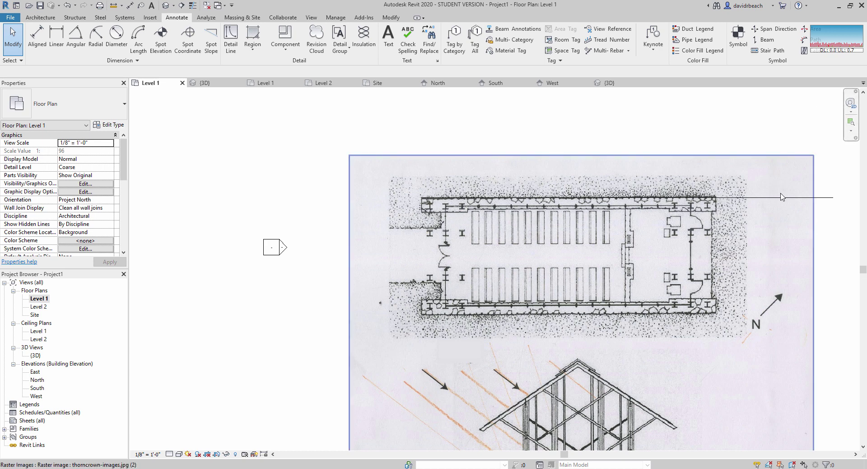
left_click(831, 198)
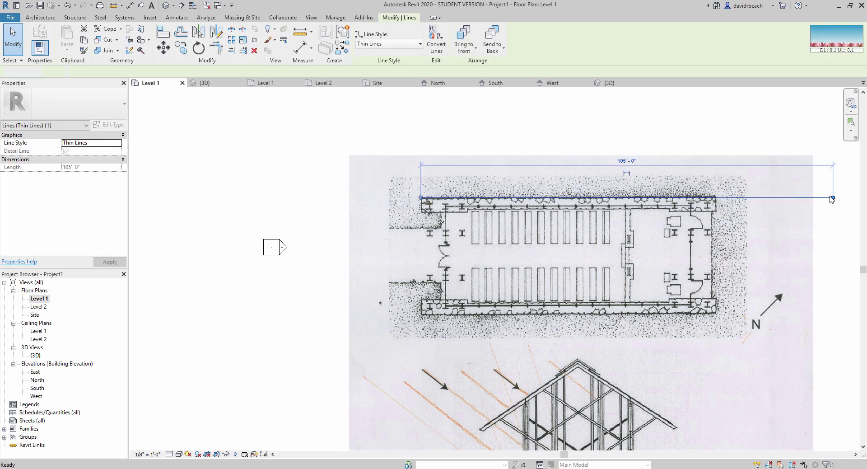
key("Delete")
scroll(539, 211, "down", 3)
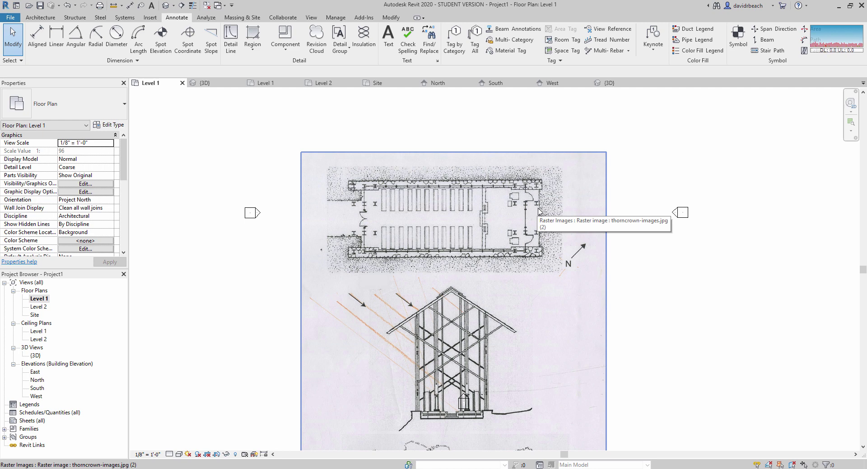
scroll(640, 232, "down", 3)
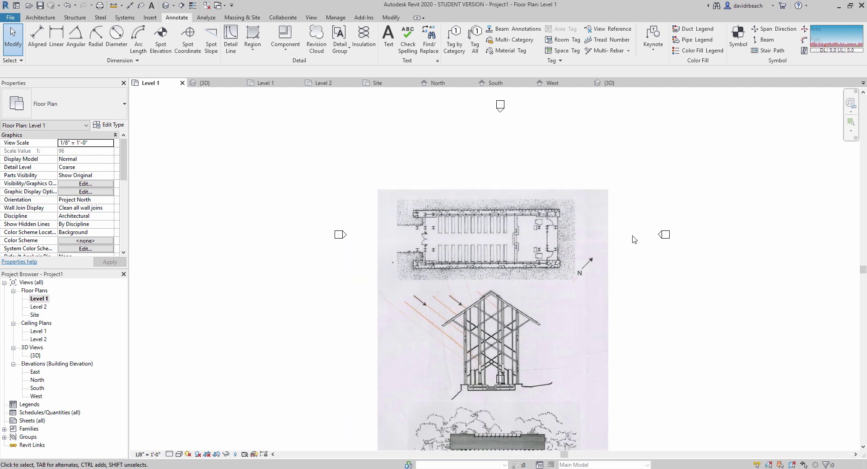
scroll(634, 239, "down", 1)
scroll(614, 233, "up", 5)
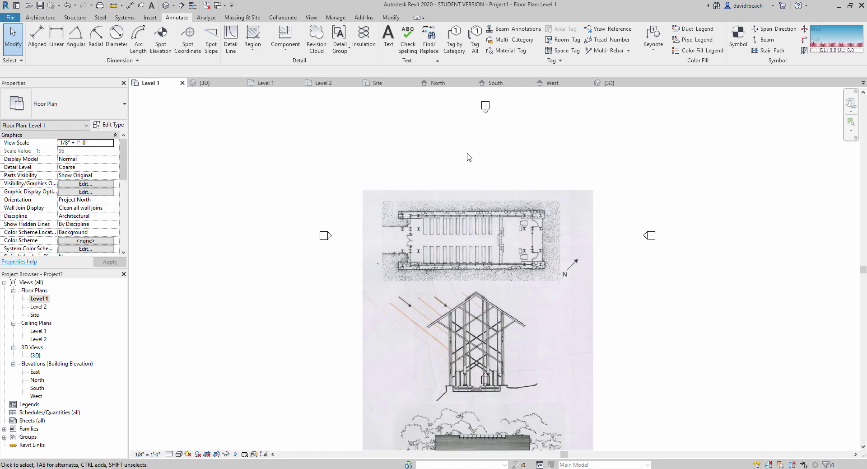
middle_click_drag(476, 168, 470, 119)
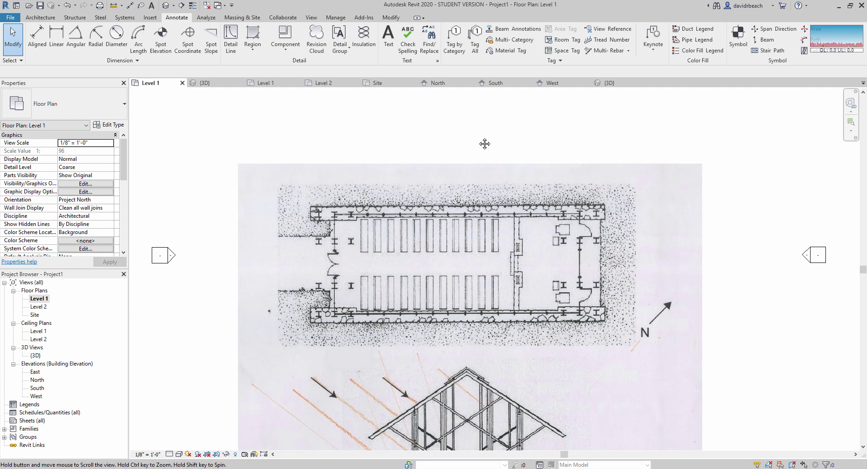